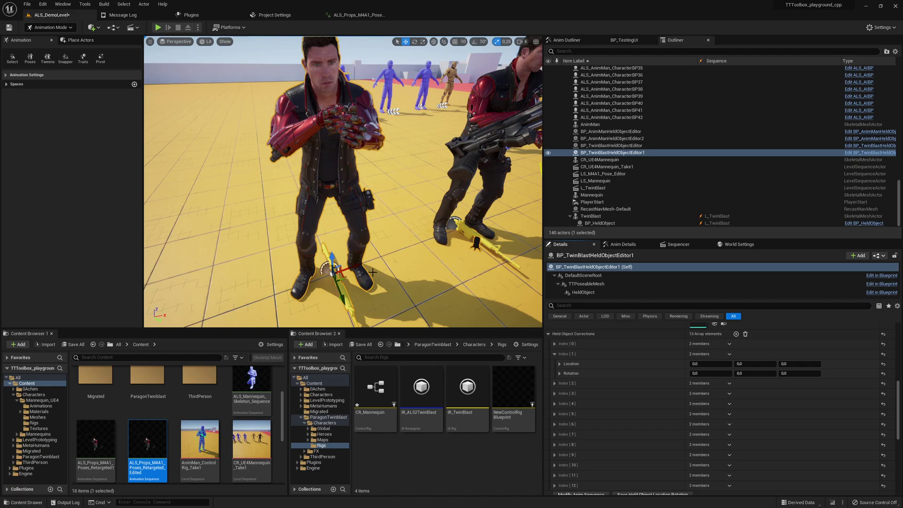
- Raise the HeldObject component of BP_TwinBlastHeldObjectEditor1 to the character's hands, at about Y 28 and Z 140
left_click_drag(332, 258, 344, 213)
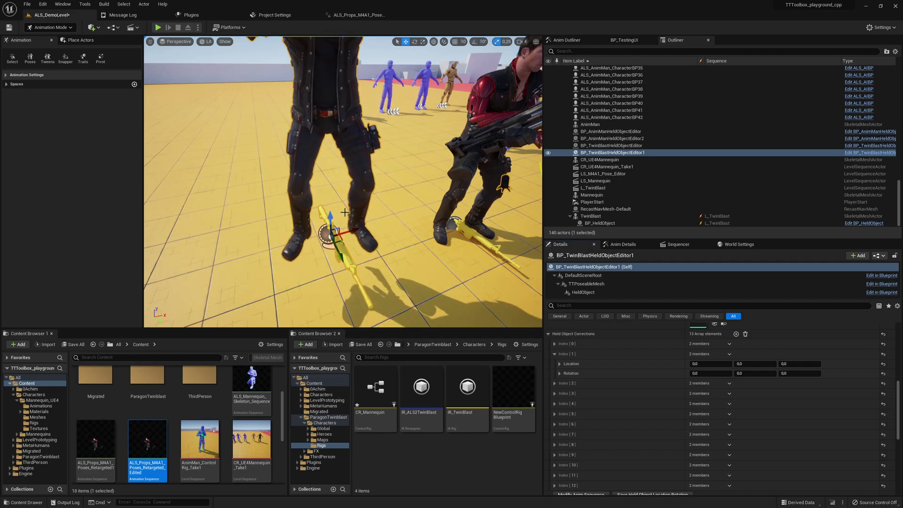
key("ctrl+z")
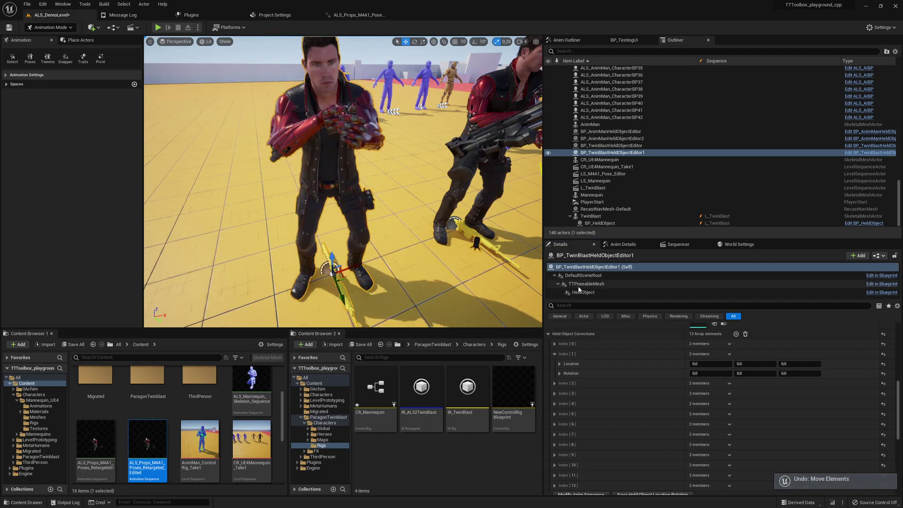
left_click(585, 292)
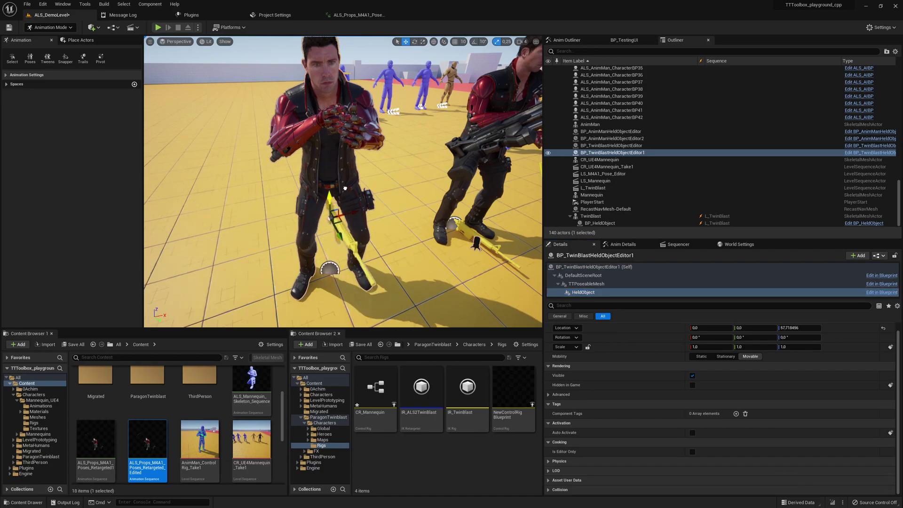
left_click_drag(335, 124, 348, 90)
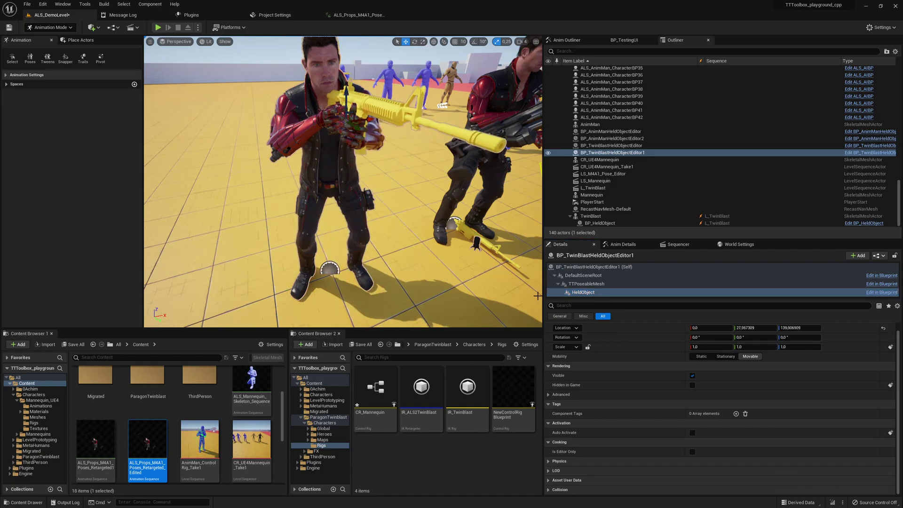
- Apply the relative held object location and rotation to BP_TwinBlastHeldObjectEditor1 and view the rifle in the hands from the side
left_click(593, 267)
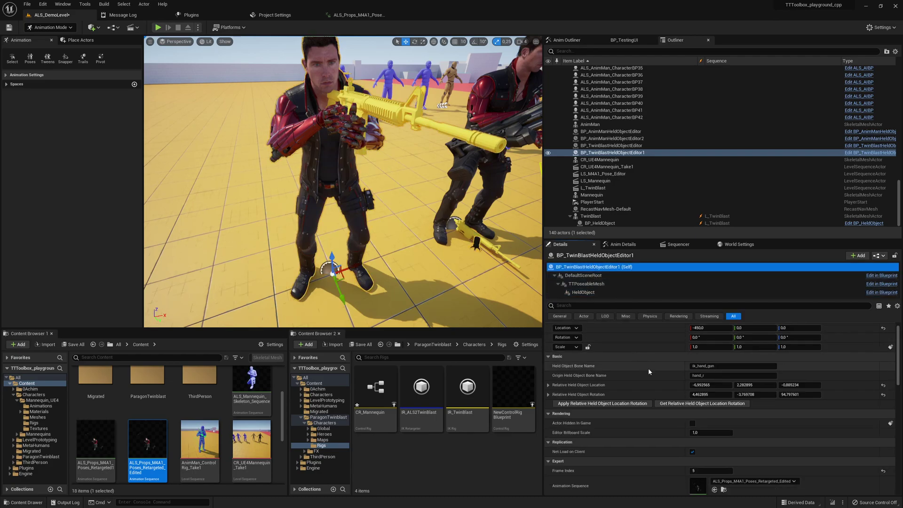
left_click(627, 404)
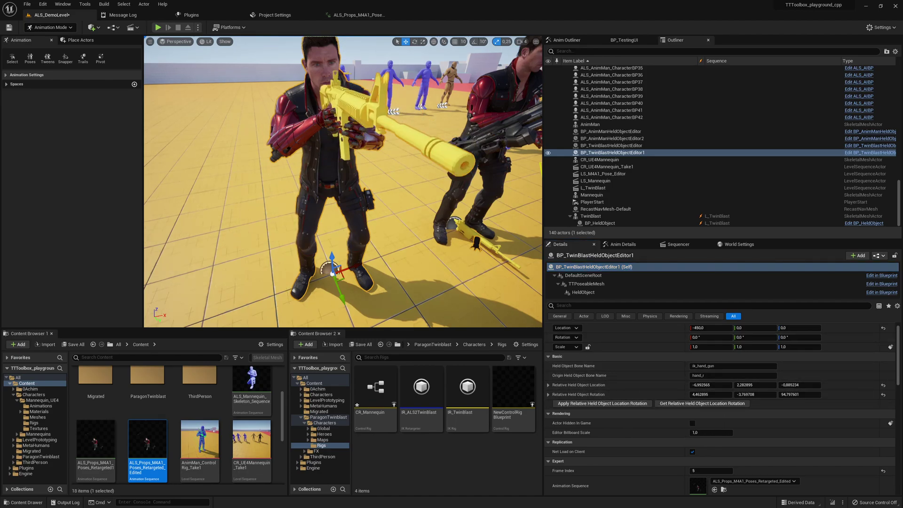
scroll(343, 181, "up", 3)
right_click_drag(343, 181, 324, 186)
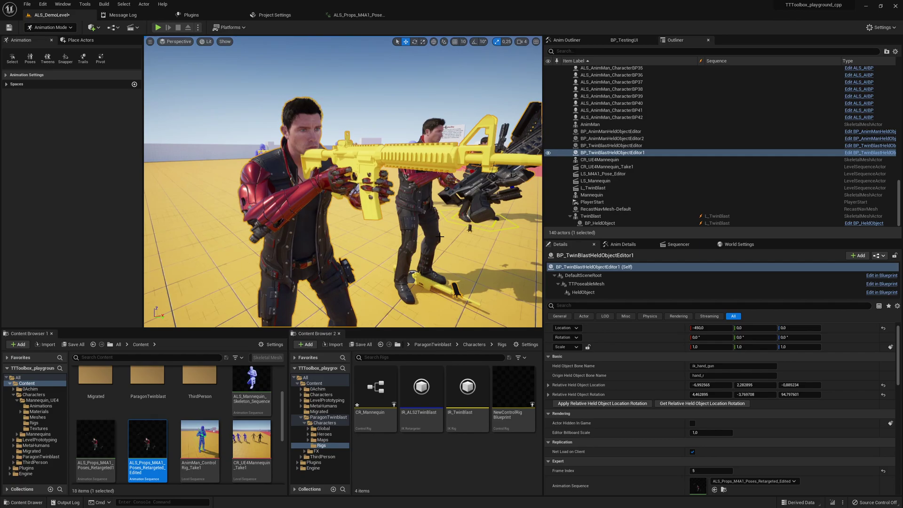
- Set the actor's Frame Index to 9 and review its Held Object Corrections entries
scroll(692, 435, "down", 1)
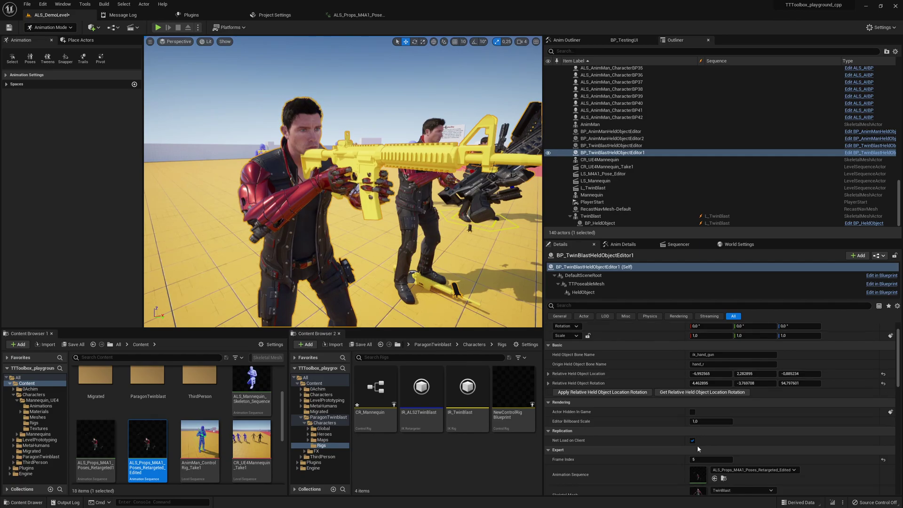
left_click_drag(696, 459, 711, 459)
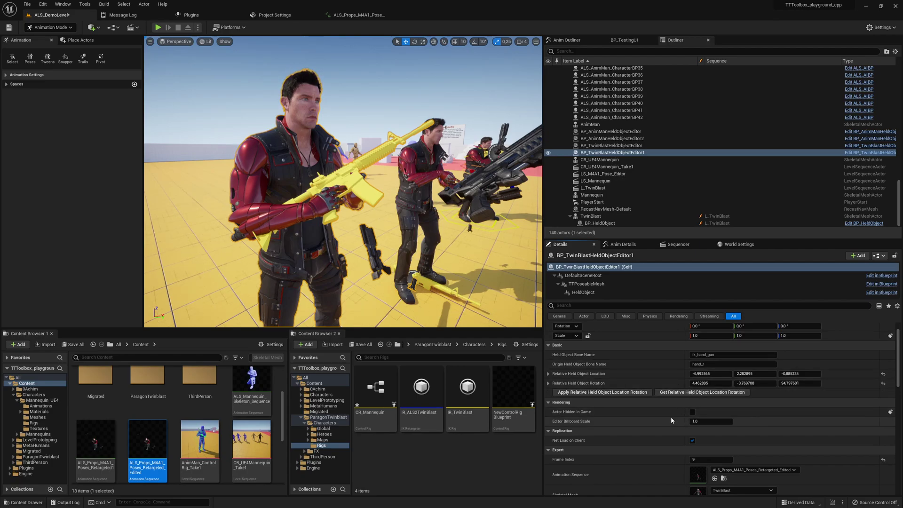
scroll(671, 417, "down", 3)
scroll(645, 424, "down", 6)
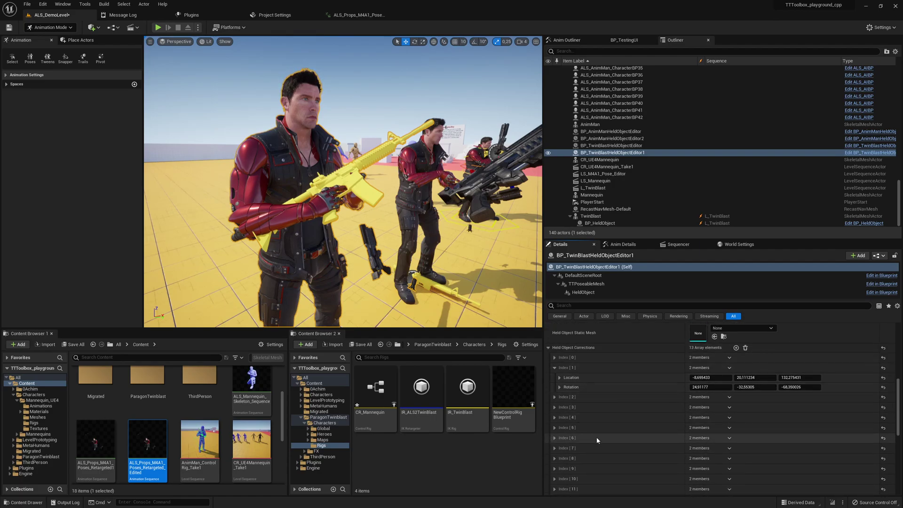
scroll(630, 416, "up", 3)
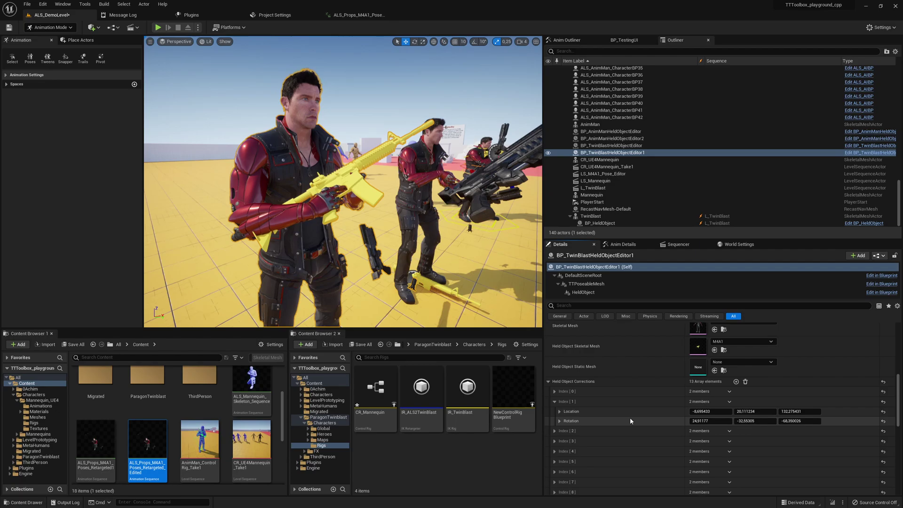
scroll(631, 417, "up", 3)
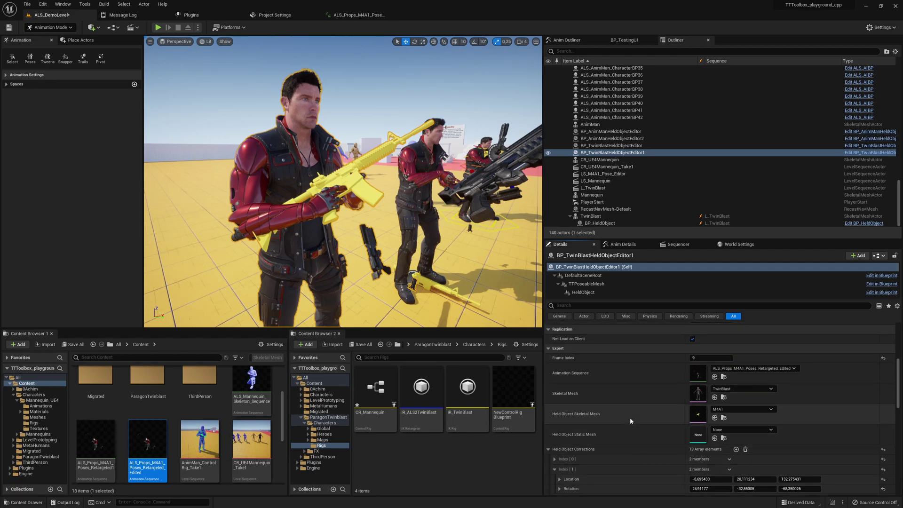
- Preview other held-object poses by changing the Frame Index, including 11, and return to 9
left_click(708, 357)
type("12")
key("Return")
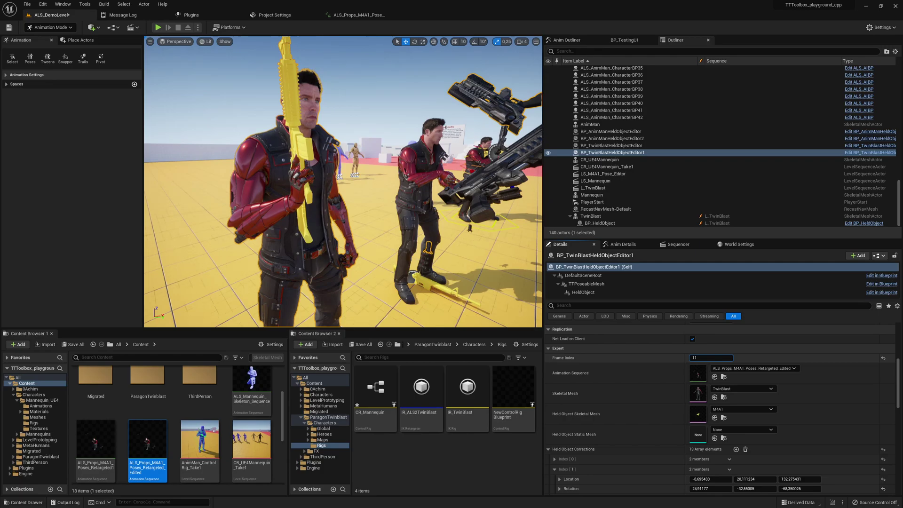
type("10")
key("Return")
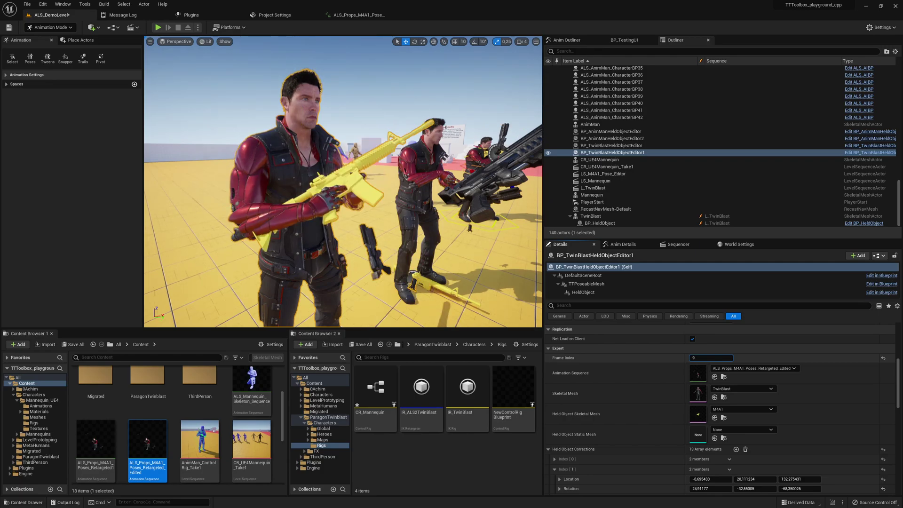
type("8")
key("Return")
type("9")
key("Return")
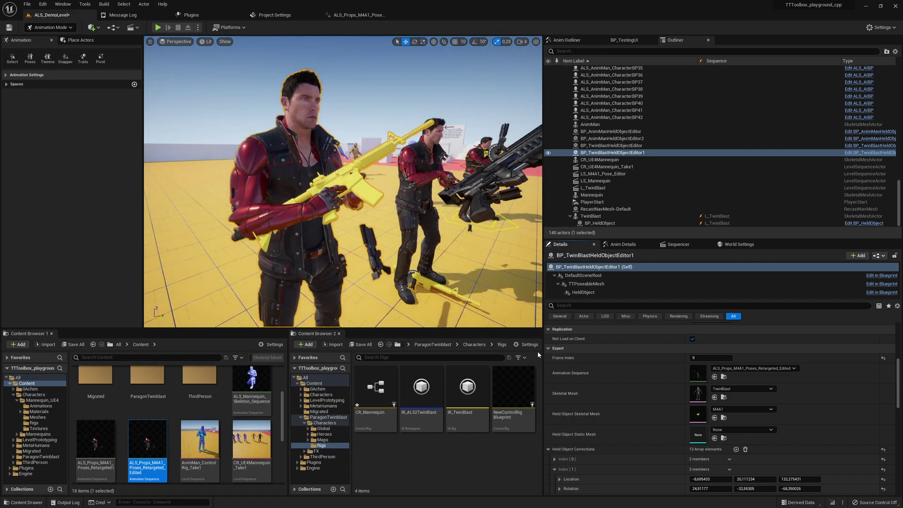
- Bring up BP_TestingUI and the Sequencer for the rigged TwinBlast character and examine the control choices in both selectors
scroll(344, 181, "down", 8)
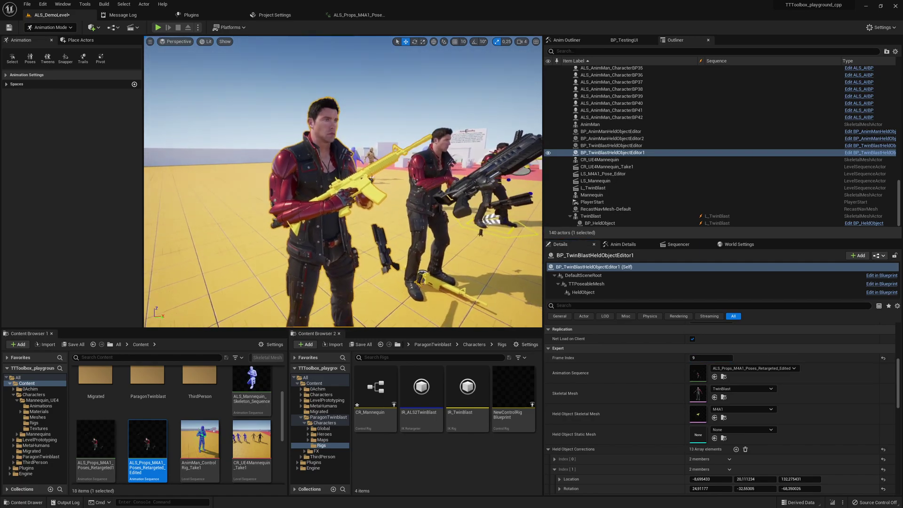
right_click_drag(344, 182, 438, 181)
mouse_move(452, 272)
right_mouse_down()
mouse_move(464, 251)
mouse_move(453, 272)
right_mouse_up()
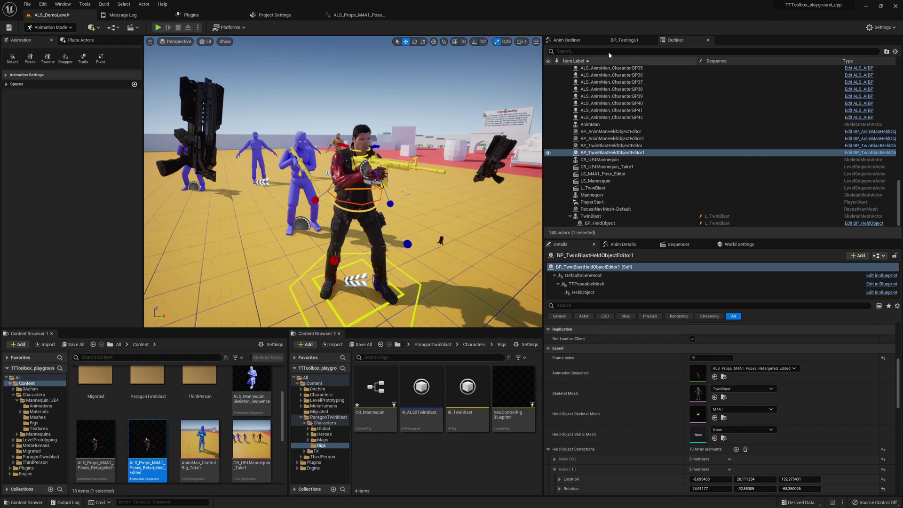
left_click(624, 40)
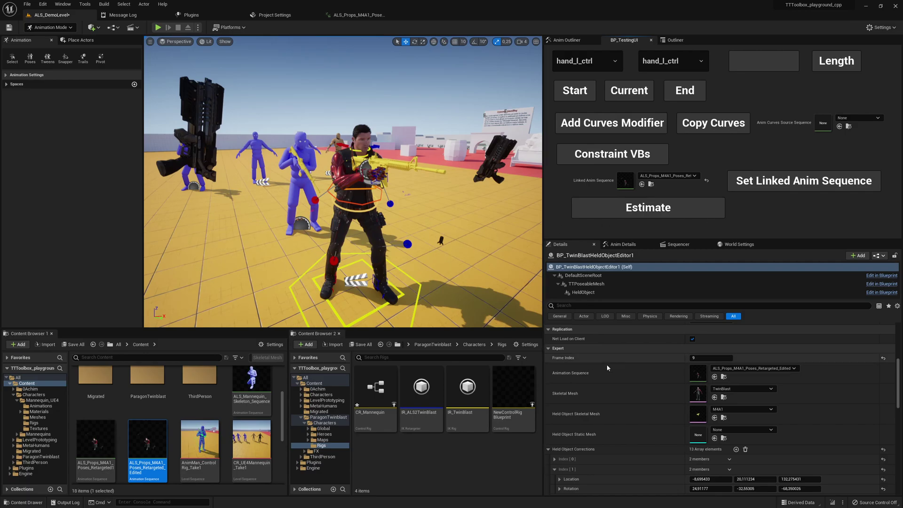
left_click(680, 244)
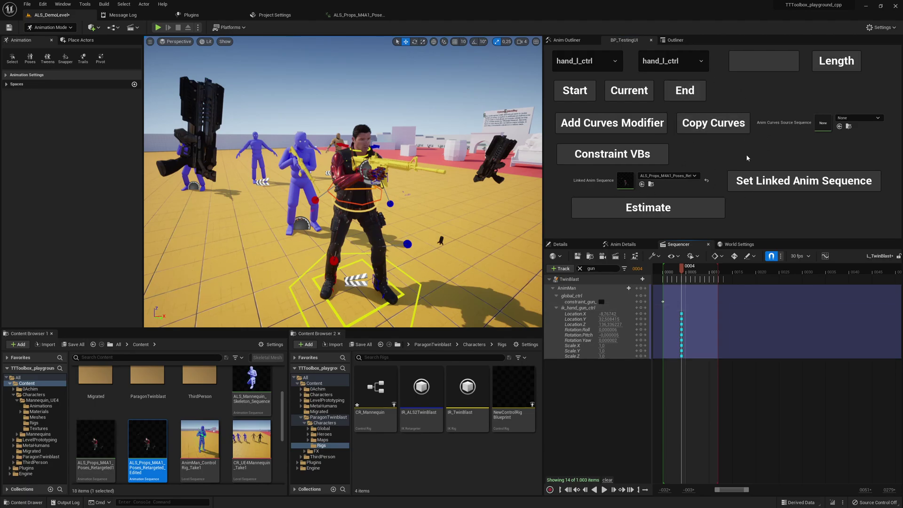
left_click(587, 61)
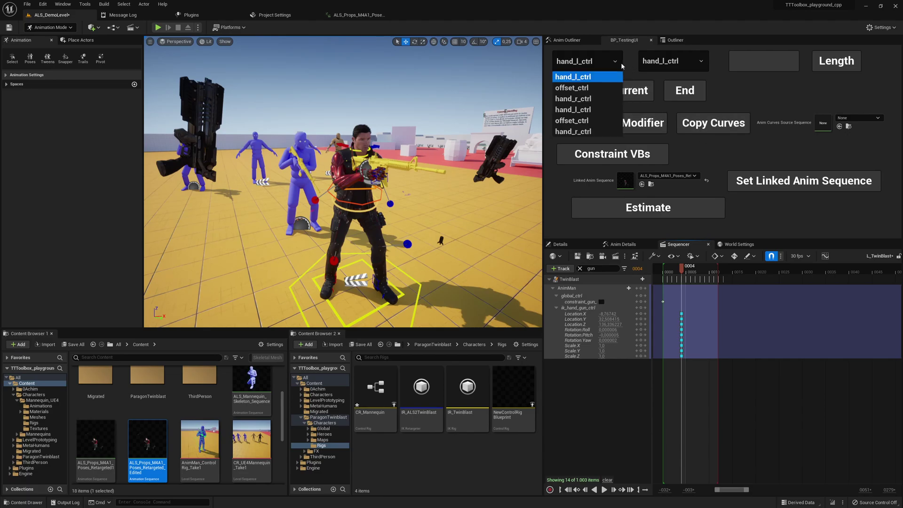
left_click(672, 60)
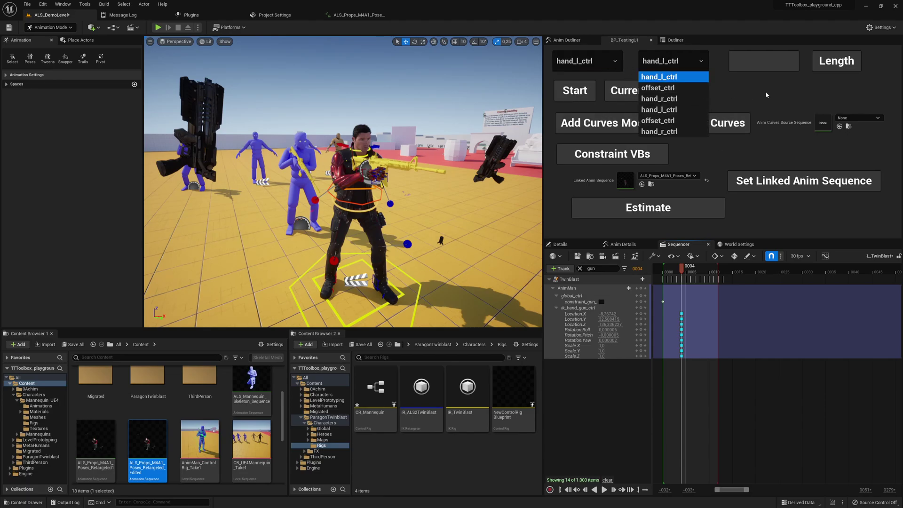
left_click(781, 92)
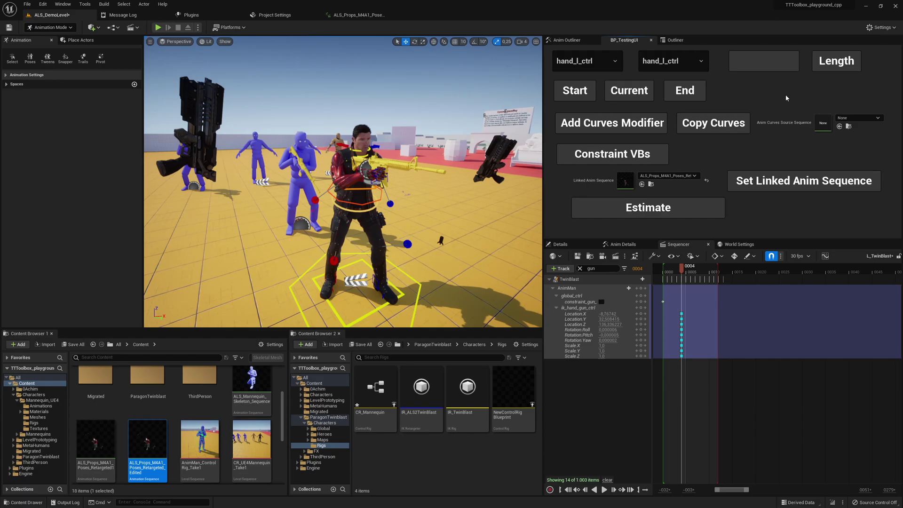
- Try moving ik_hand_gun_ctrl below the hands at frame 4 and scrub to frame 5 and back
left_click(577, 309)
left_click_drag(374, 147, 401, 173)
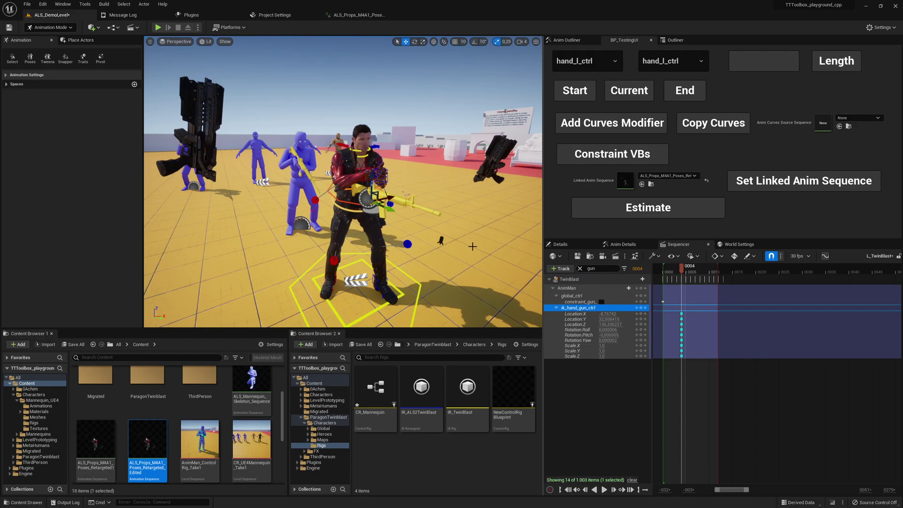
mouse_move(683, 272)
left_mouse_down()
mouse_move(696, 272)
mouse_move(673, 271)
mouse_move(690, 272)
left_mouse_up()
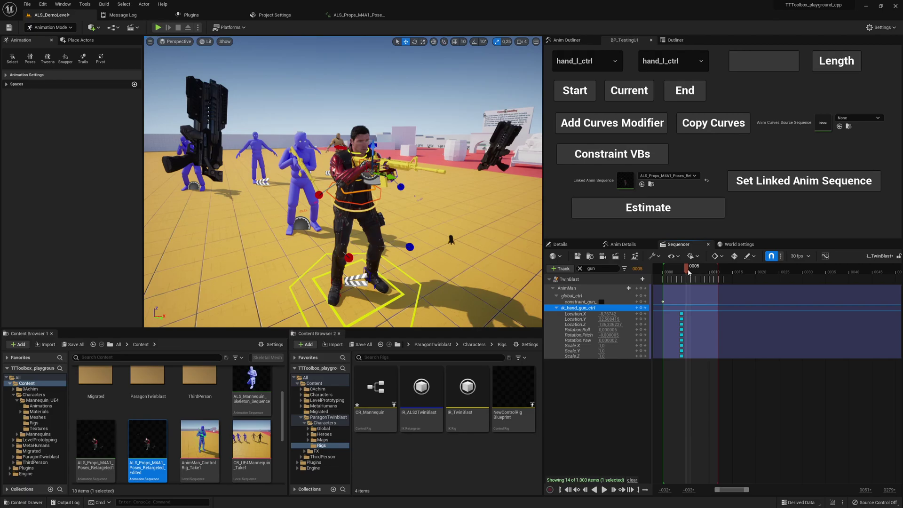
mouse_move(689, 273)
left_mouse_down()
mouse_move(643, 278)
mouse_move(686, 278)
left_mouse_up()
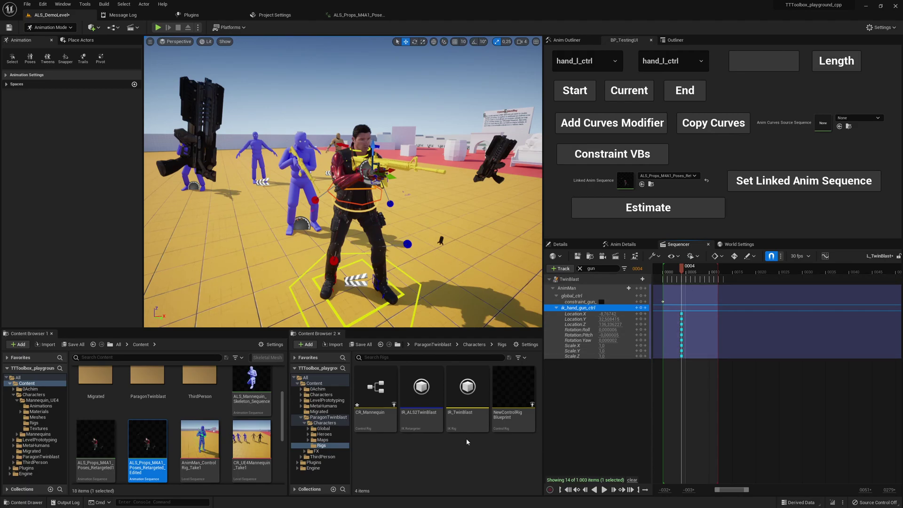
- Open the CR_Mannequin control rig and examine the spine, arms and legs groups of its setup graph
left_click(383, 382)
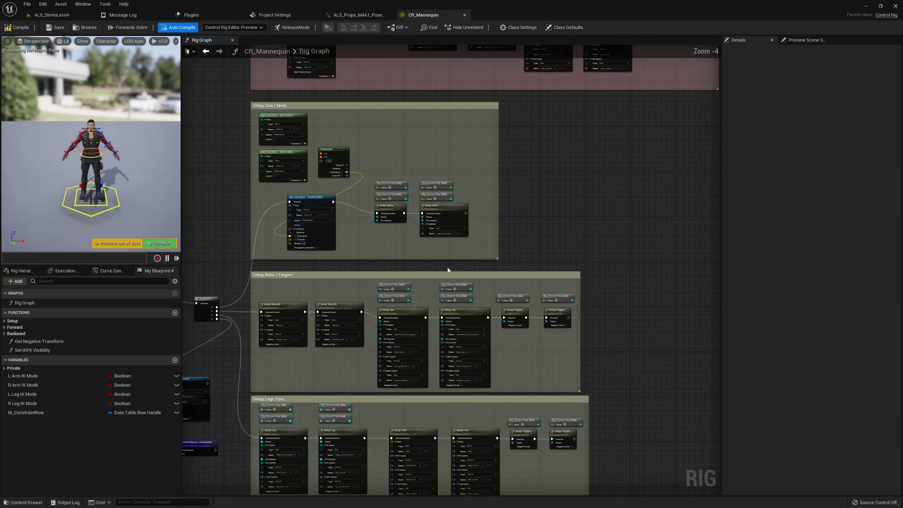
scroll(570, 203, "down", 2)
left_click_drag(598, 136, 424, 323)
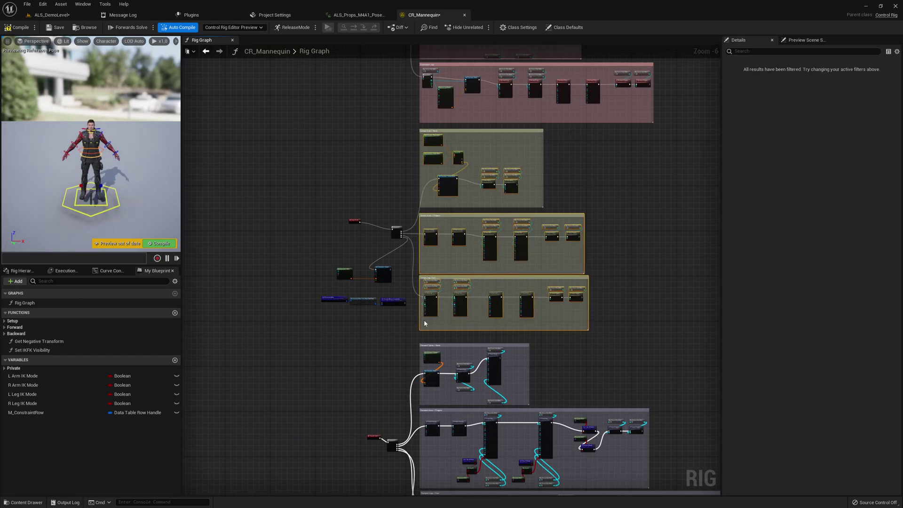
key("f")
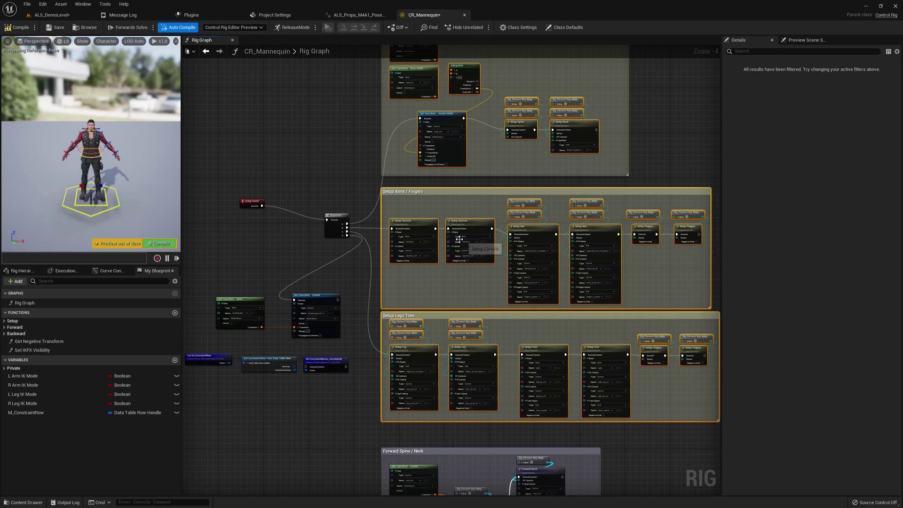
right_click_drag(662, 299, 568, 323)
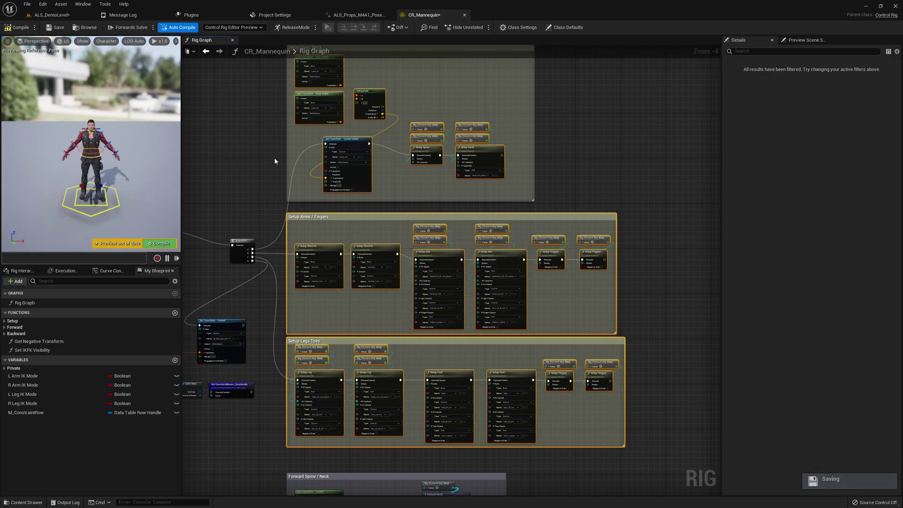
- Examine the Setup Event nodes that copy the ik_hand_gun bone transform to ik_hand_gun_ctrl
right_click_drag(258, 311, 400, 246)
scroll(290, 240, "up", 2)
scroll(290, 240, "up", 2)
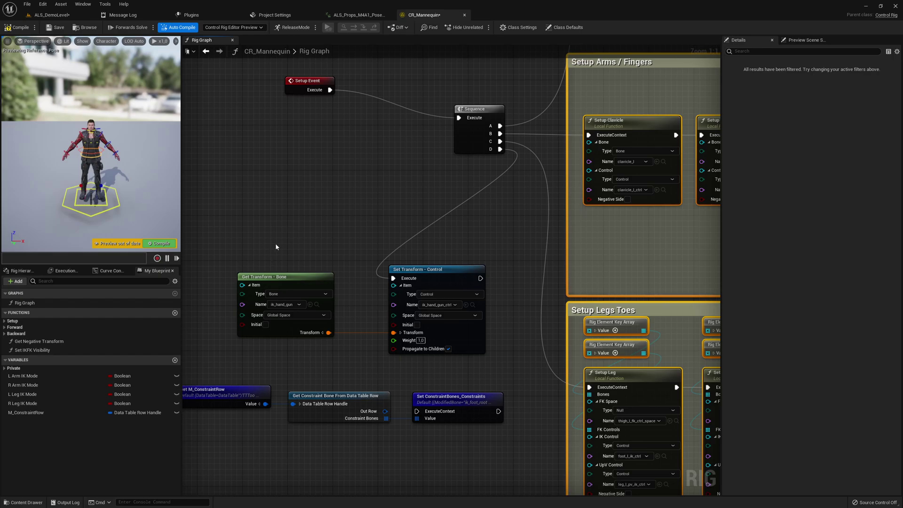
left_click_drag(385, 232, 453, 365)
left_click_drag(340, 223, 253, 354)
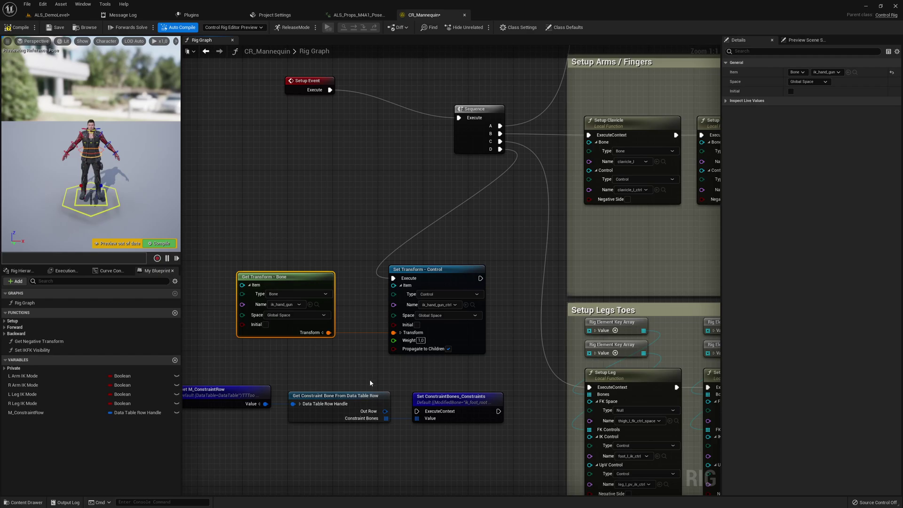
- Examine the branch on constraint_gun_switch and the nodes that drive the ik_hand_gun bone from ik_hand_gun_ctrl
scroll(370, 383, "down", 7)
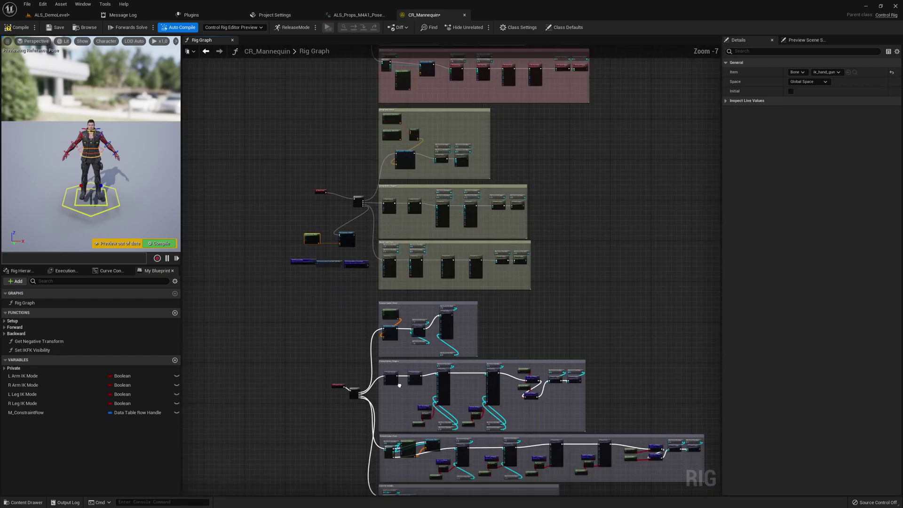
right_click_drag(399, 385, 282, 205)
scroll(504, 352, "up", 6)
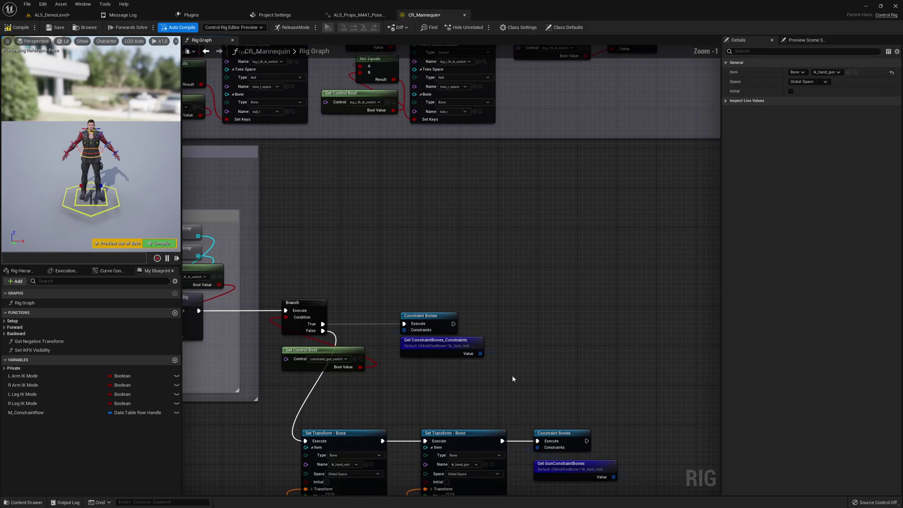
right_click_drag(506, 234, 512, 214)
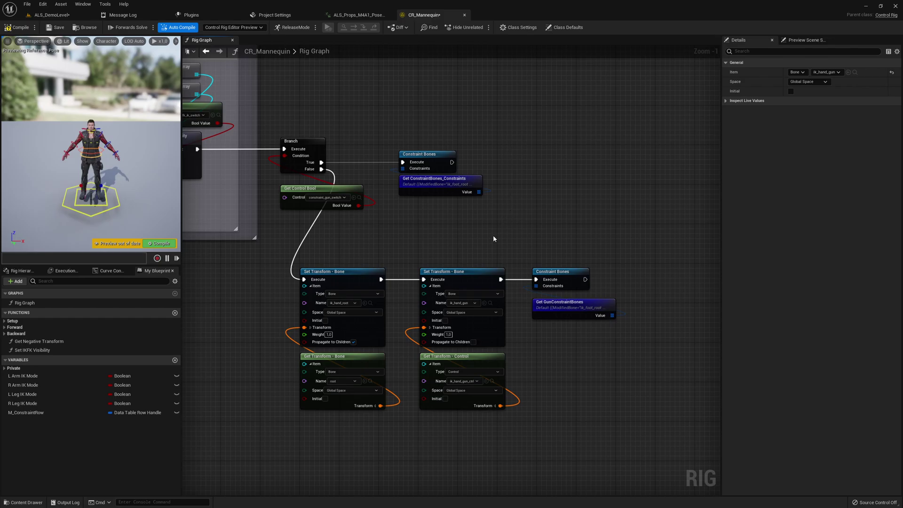
left_click_drag(464, 263, 440, 489)
left_click(433, 373)
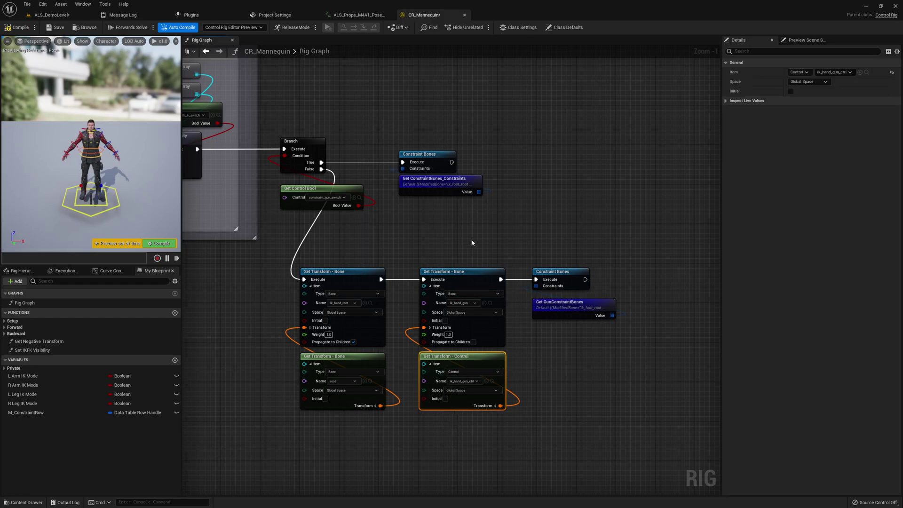
- Examine the modified and constraint bone pairs in the default entries of the ConstraintBones_Constraints variable
left_click_drag(472, 237, 454, 306)
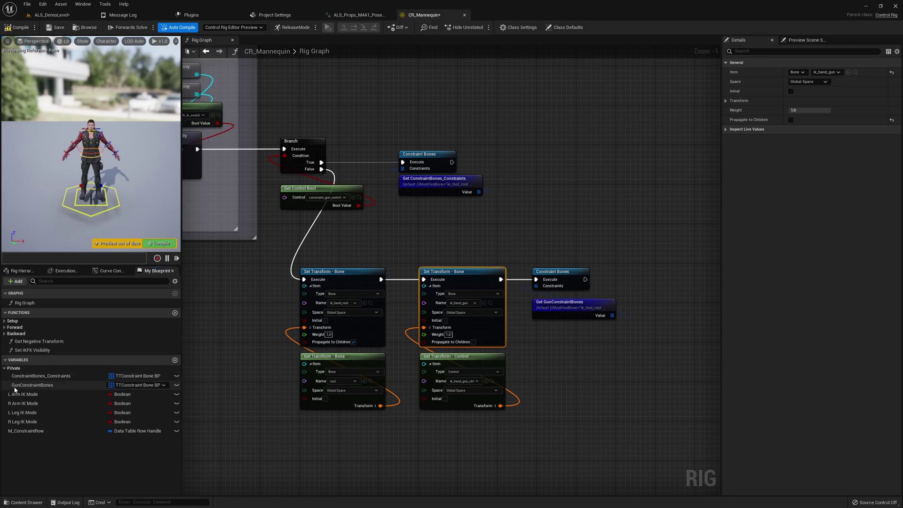
left_click(28, 376)
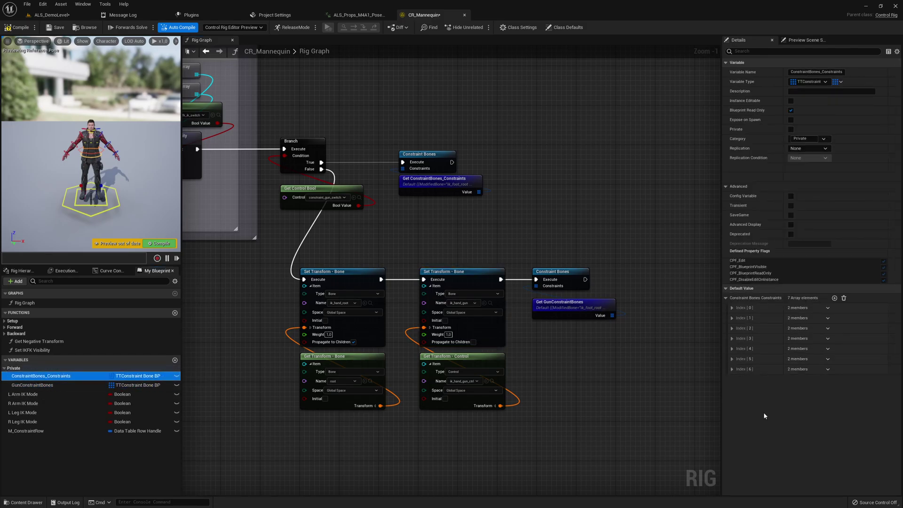
left_click(732, 328)
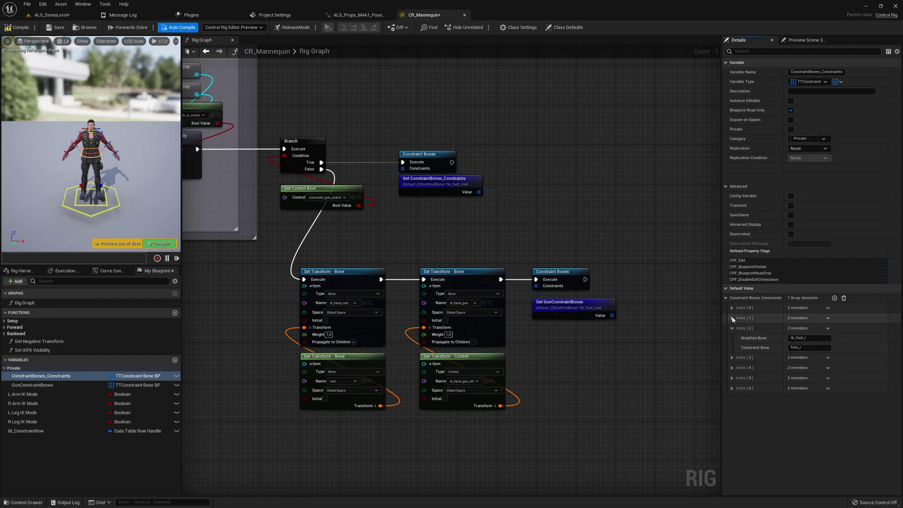
left_click(732, 318)
left_click(732, 307)
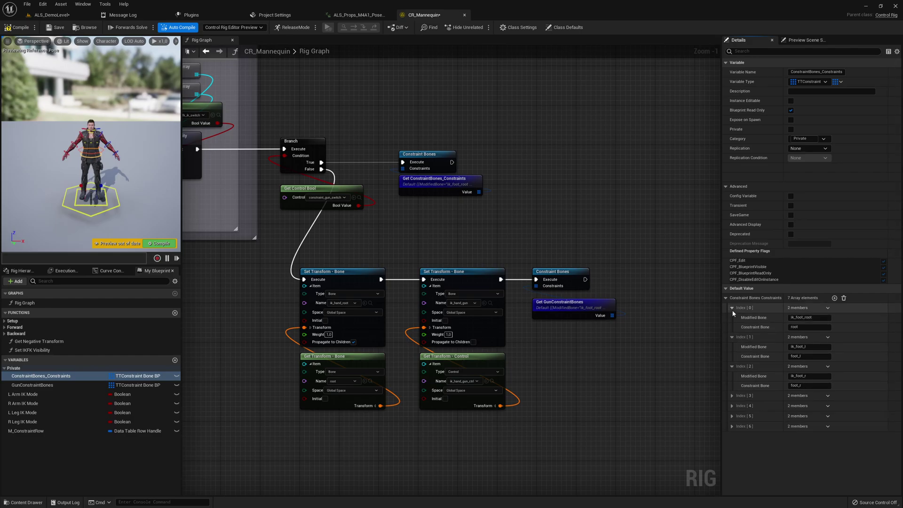
left_click(732, 396)
left_click(732, 435)
left_click(732, 425)
left_click(732, 484)
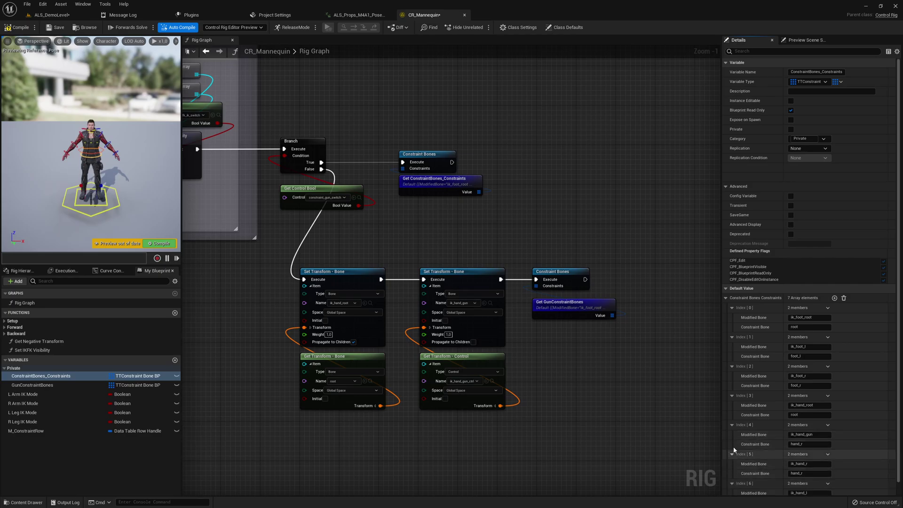
scroll(743, 423, "down", 1)
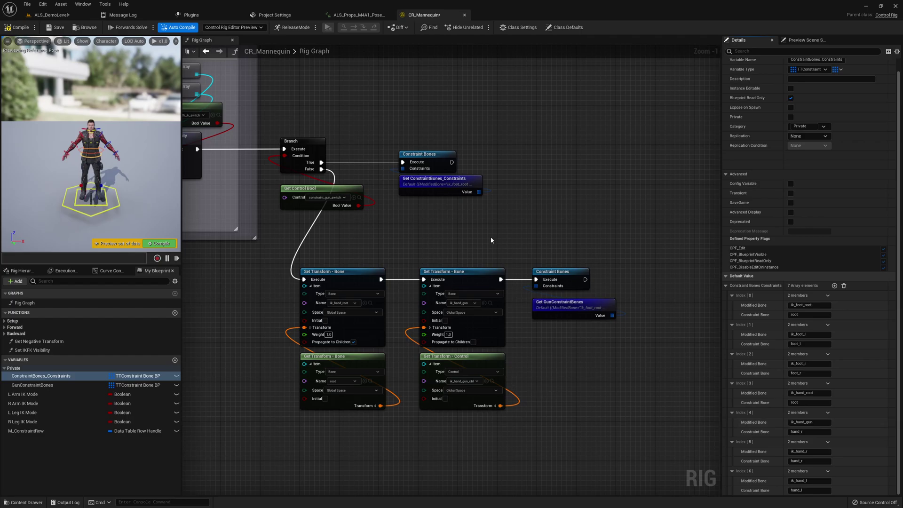
- Examine the Constraint Bones node on the branch's True output and its Get ConstraintBones_Constraints node
left_click(418, 154)
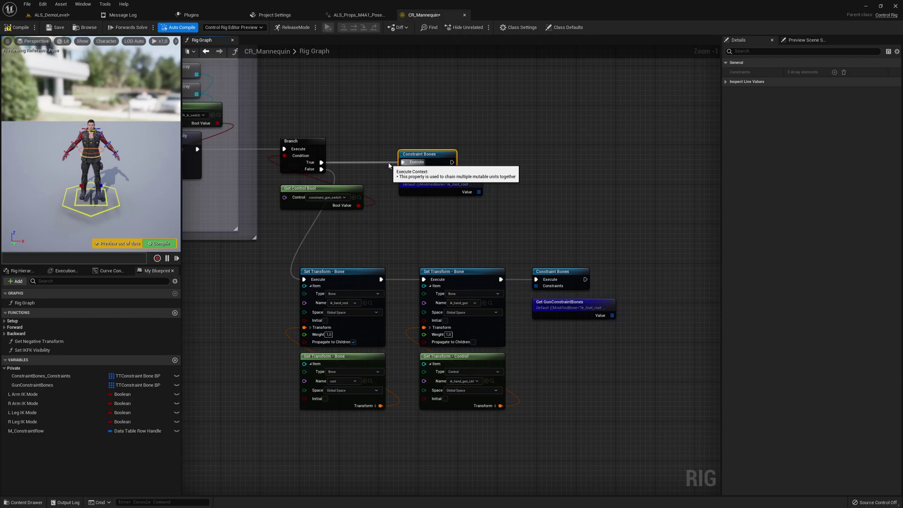
left_click_drag(390, 164, 403, 163)
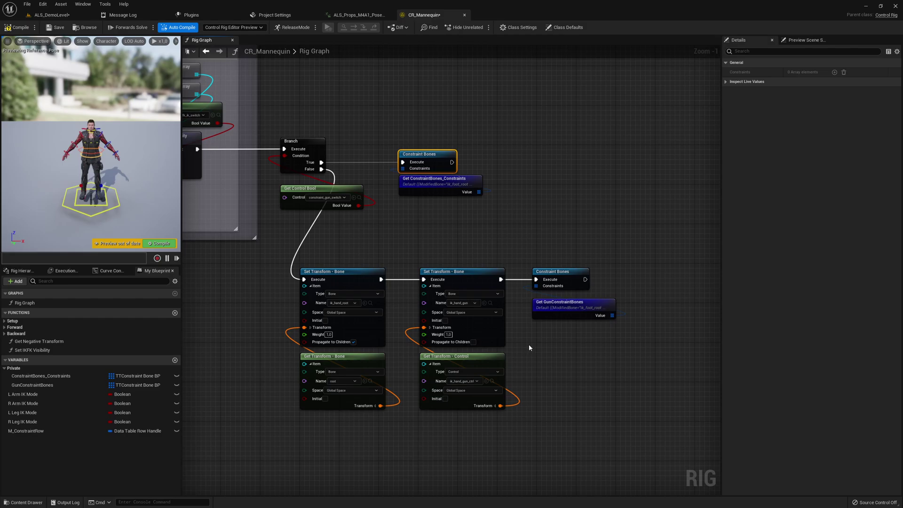
left_click_drag(604, 133, 261, 158)
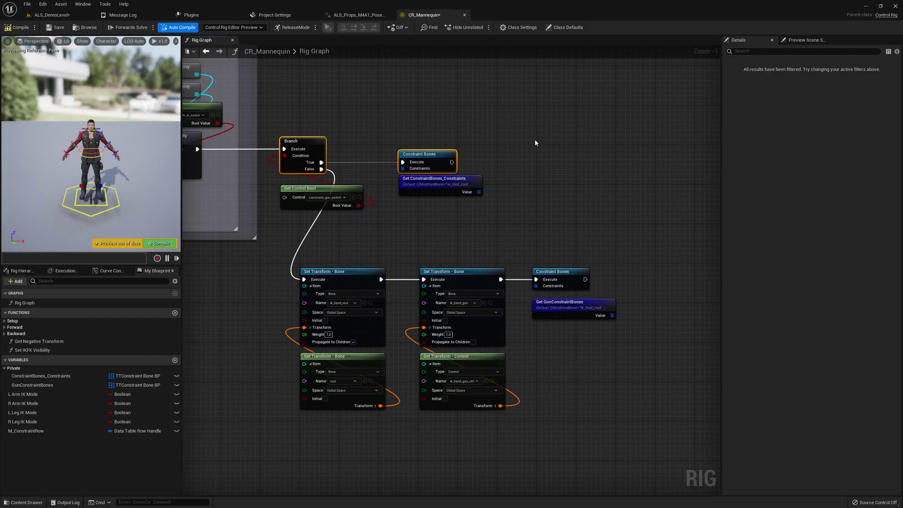
left_click_drag(534, 123, 416, 213)
left_click_drag(472, 213, 386, 175)
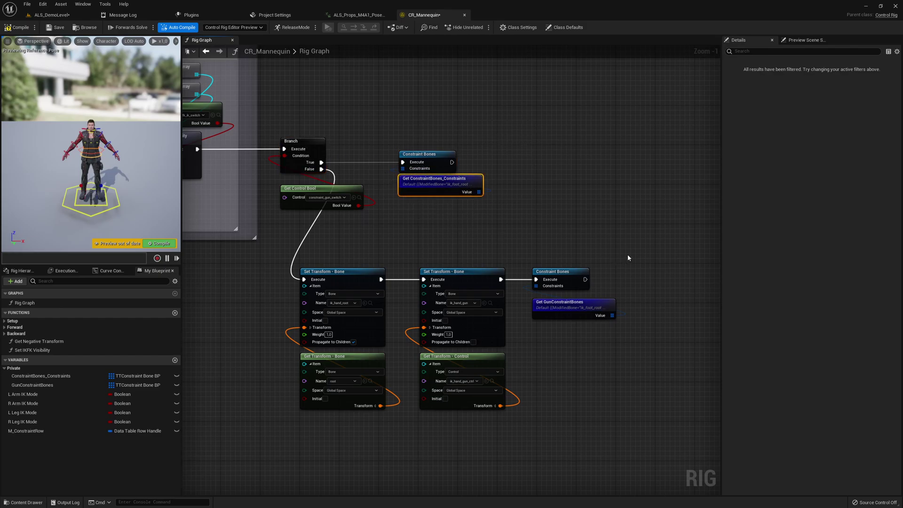
- Examine the branch's False chain: the ik_hand_gun and ik_hand_root transform nodes and the Constraint Bones node with GunConstraintBones
left_click_drag(483, 230, 442, 455)
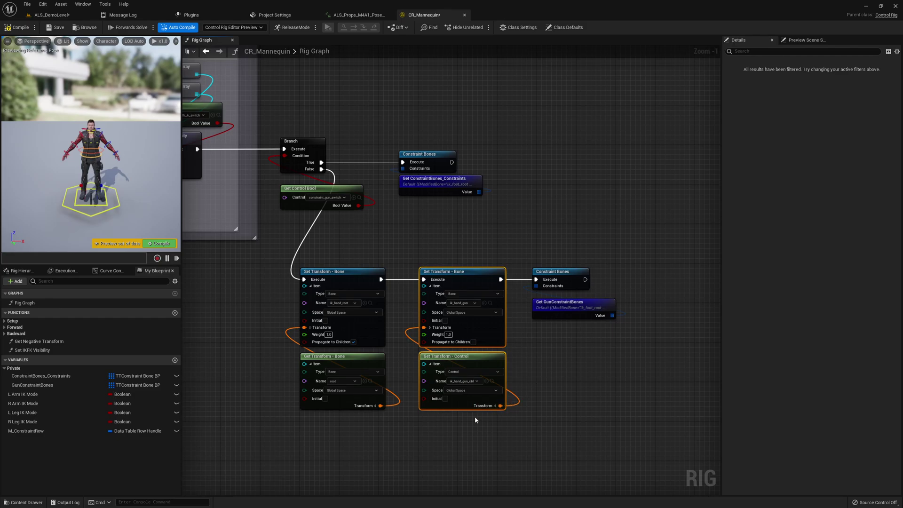
left_click_drag(261, 293, 307, 360)
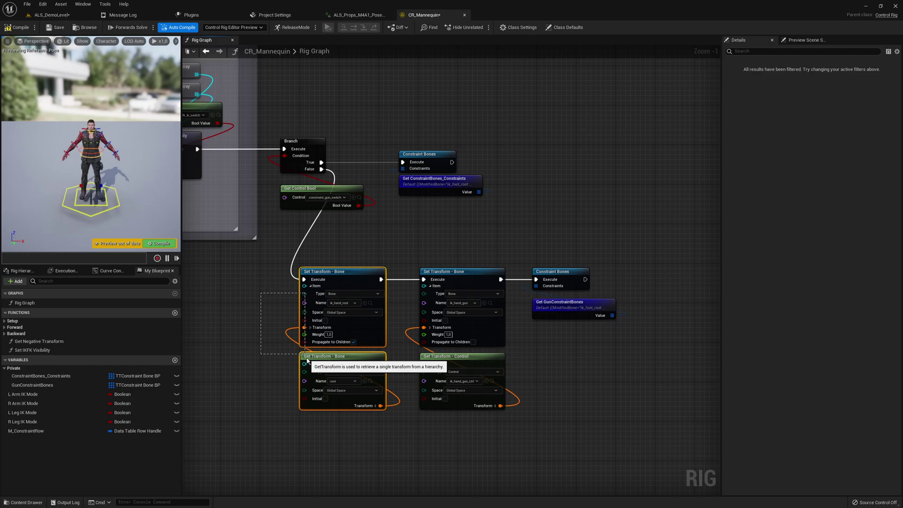
left_click_drag(307, 361, 307, 361)
left_click_drag(595, 232, 553, 352)
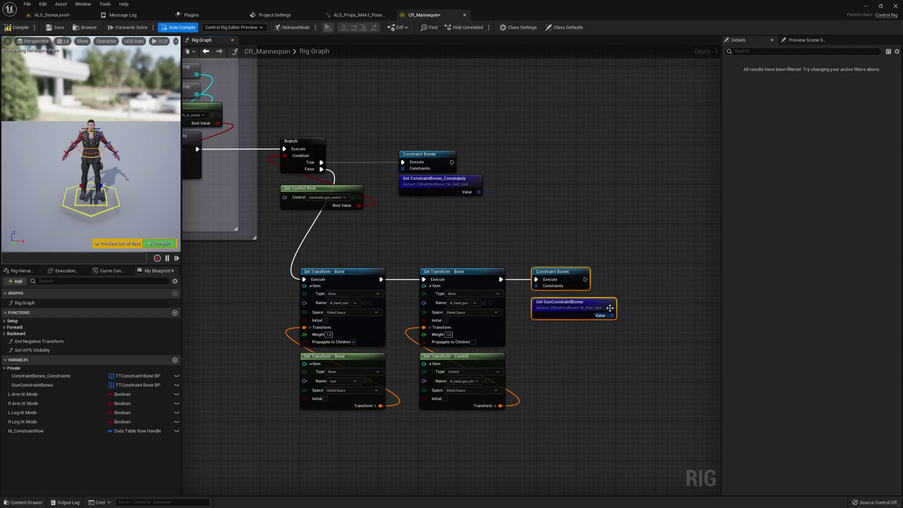
left_click_drag(616, 262, 549, 366)
left_click(555, 309)
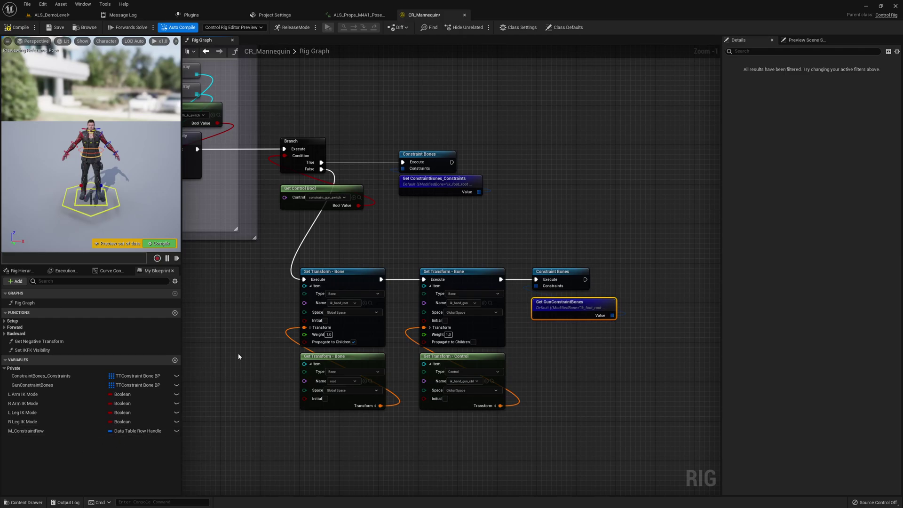
- Examine the M_ConstraintRow variable and the nodes that load its data table row into ConstraintBones_Constraints
scroll(238, 343, "down", 5)
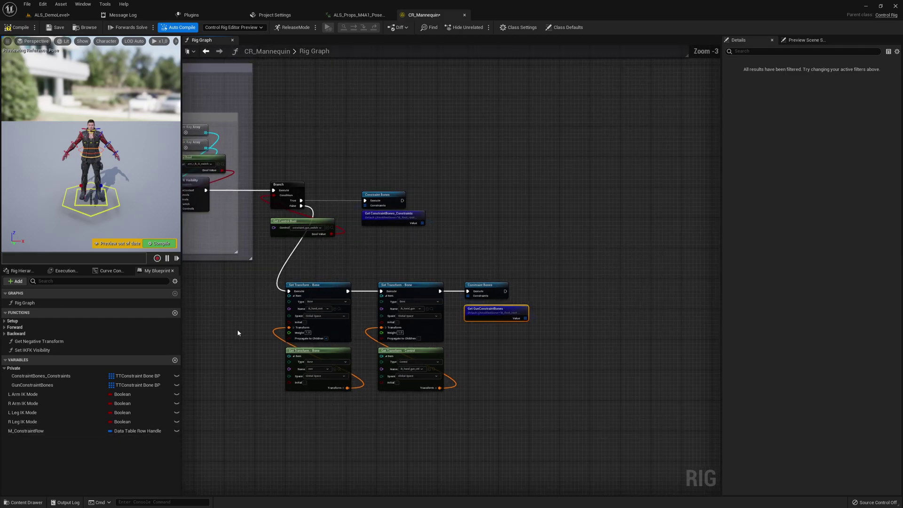
scroll(353, 298, "up", 6)
left_click(397, 258)
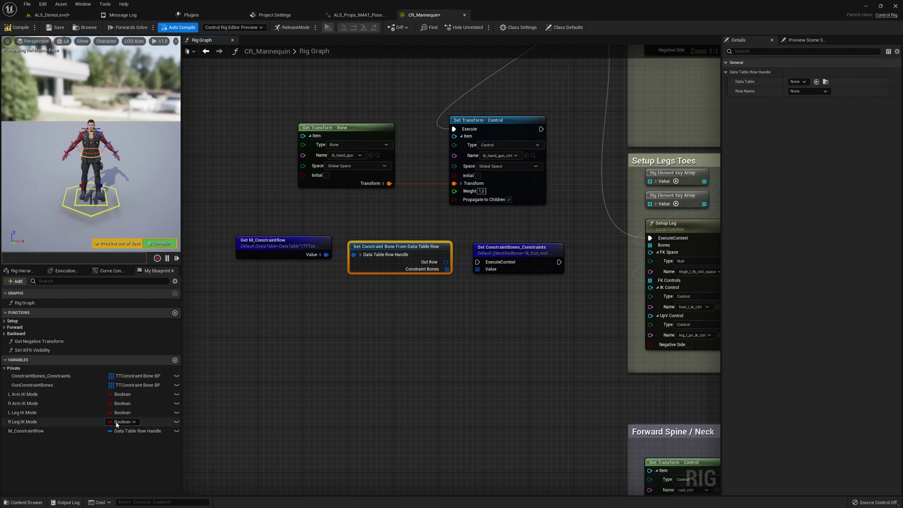
left_click(48, 431)
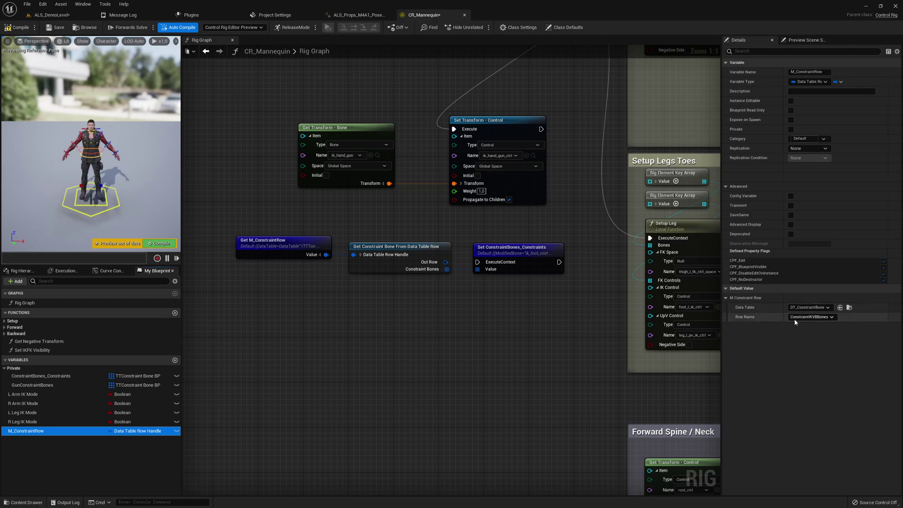
left_click_drag(384, 215, 370, 307)
left_click_drag(526, 226, 512, 310)
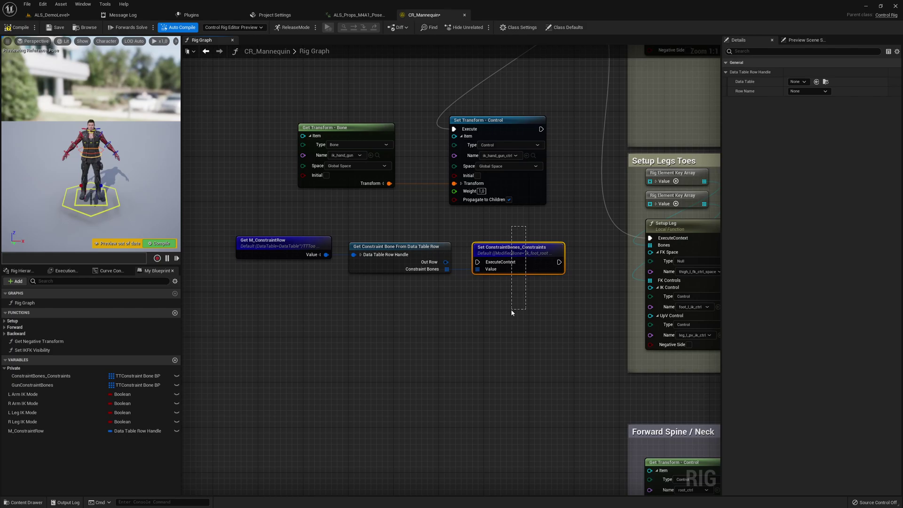
left_click_drag(512, 312, 511, 312)
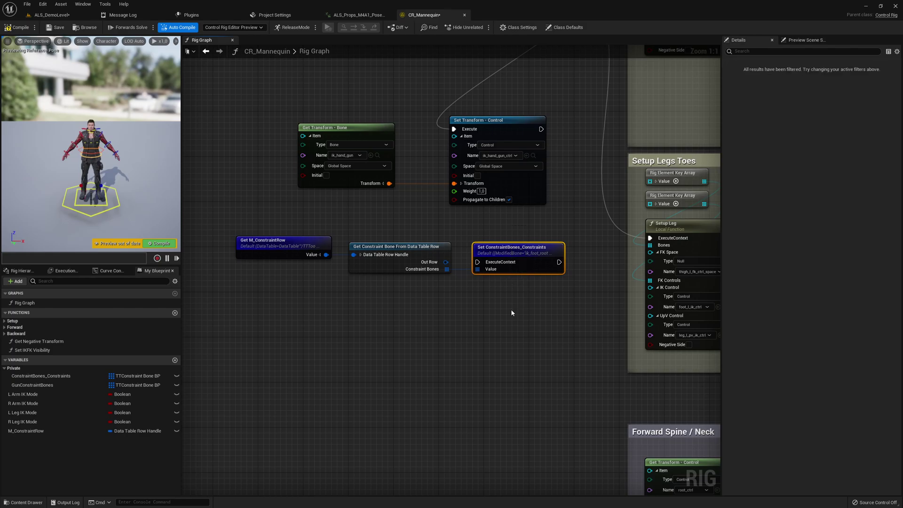
right_click_drag(514, 336, 472, 380)
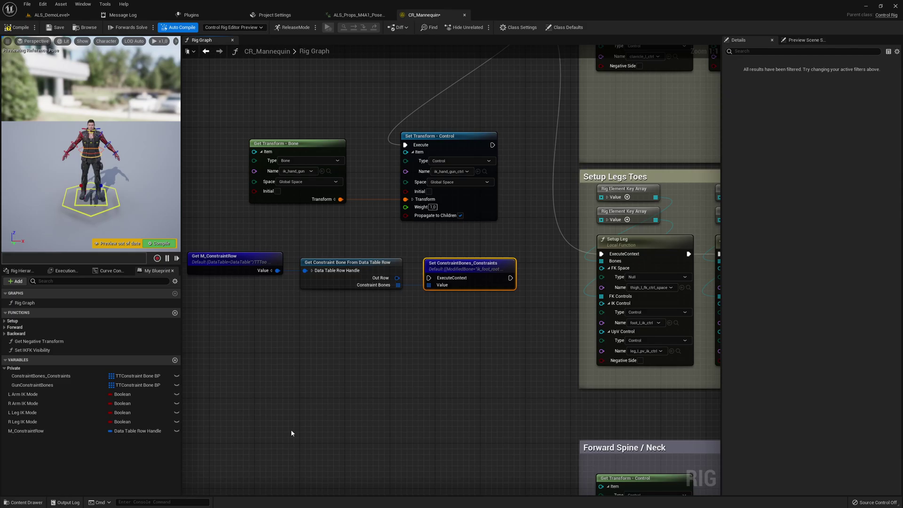
- Review the whole rig graph, its Setup Spine, Arms and Legs groups, and the rig hierarchy
scroll(343, 293, "down", 7)
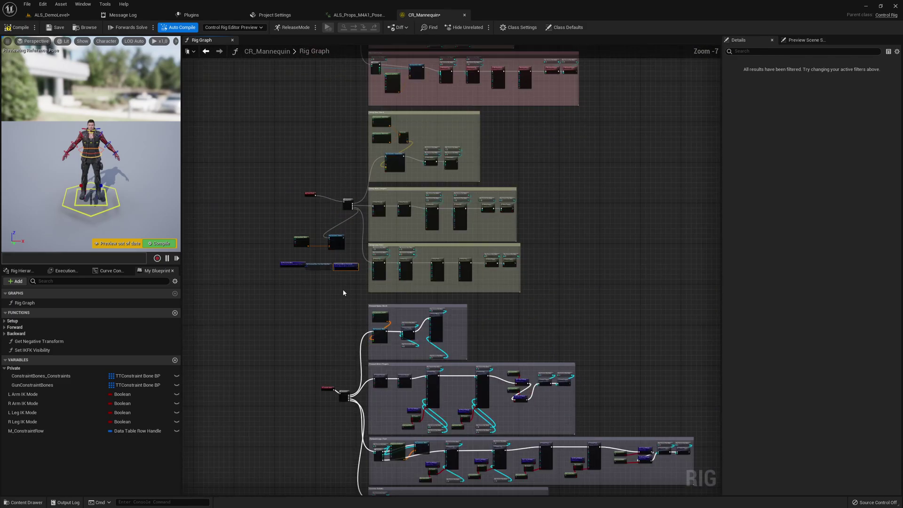
right_click_drag(567, 305, 492, 285)
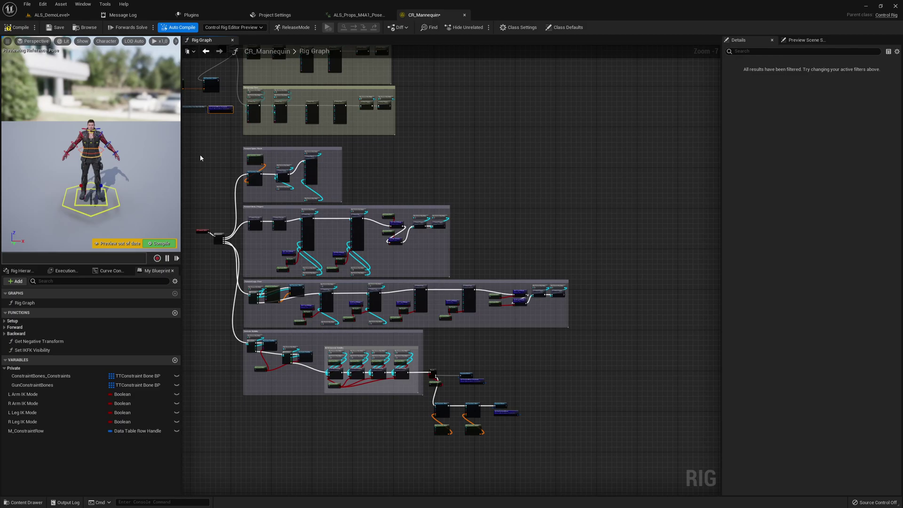
right_click_drag(201, 155, 335, 209)
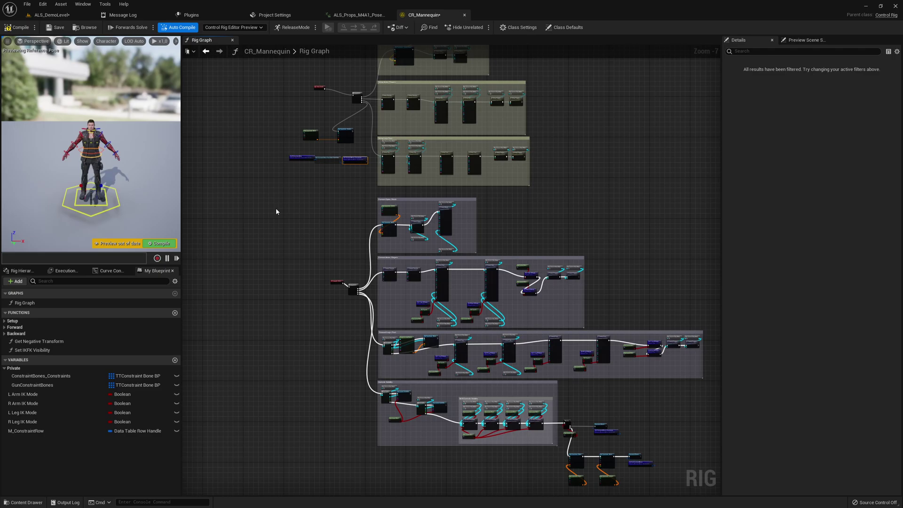
right_click_drag(276, 208, 271, 355)
scroll(429, 242, "up", 2)
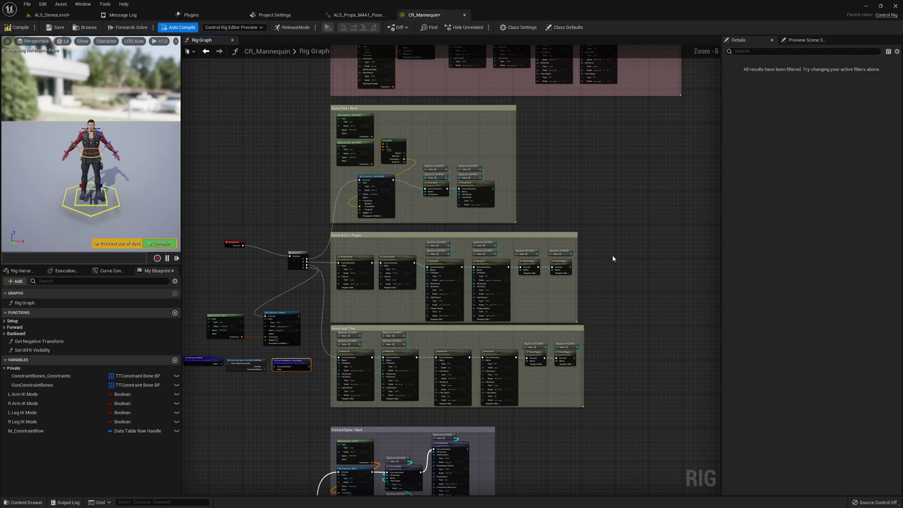
left_click_drag(623, 403, 325, 104)
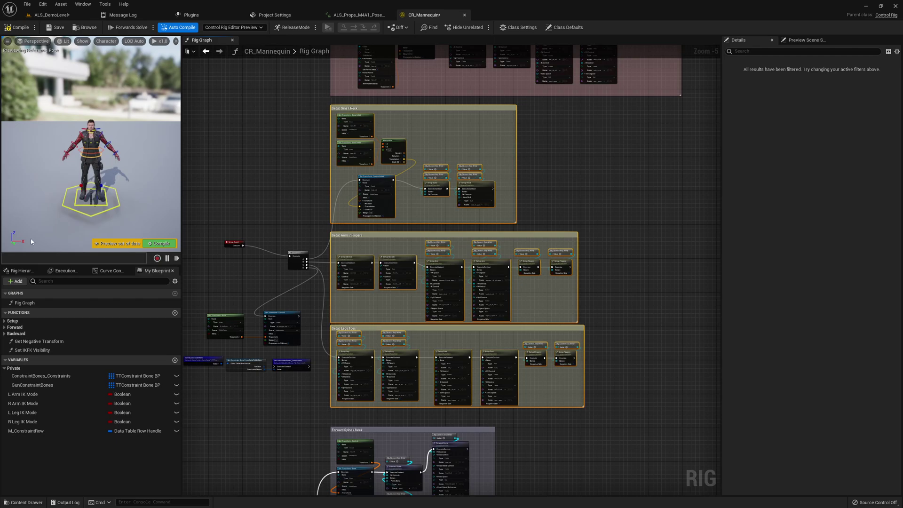
left_click(20, 271)
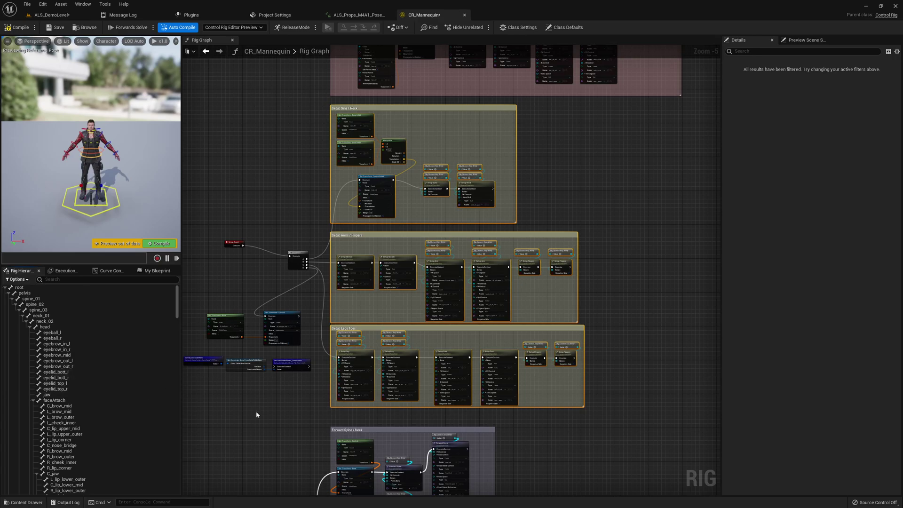
left_click_drag(228, 208, 231, 280)
left_click_drag(637, 410, 541, 228)
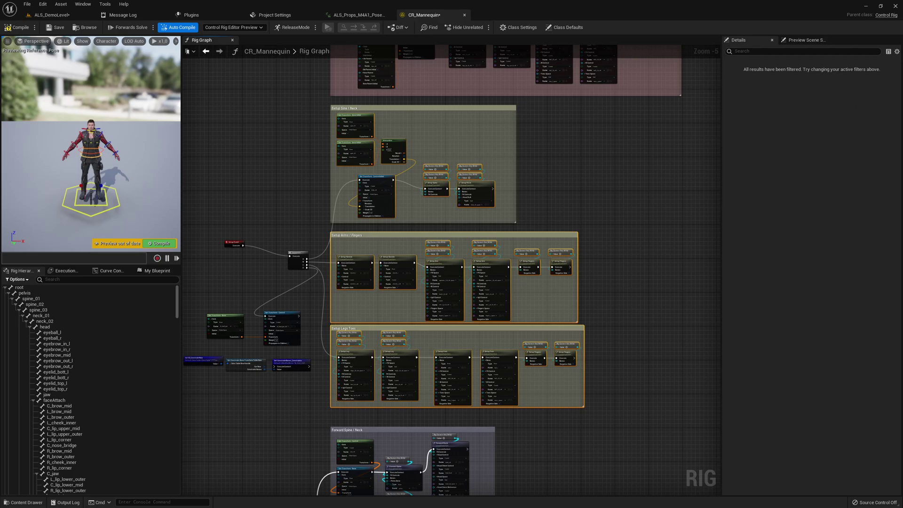
left_click_drag(902, 157, 321, 112)
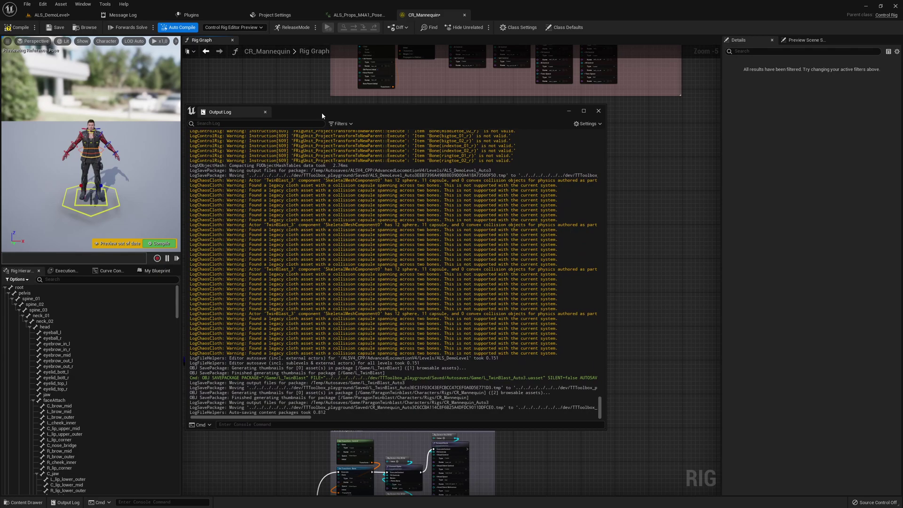
left_click_drag(321, 112, 902, 120)
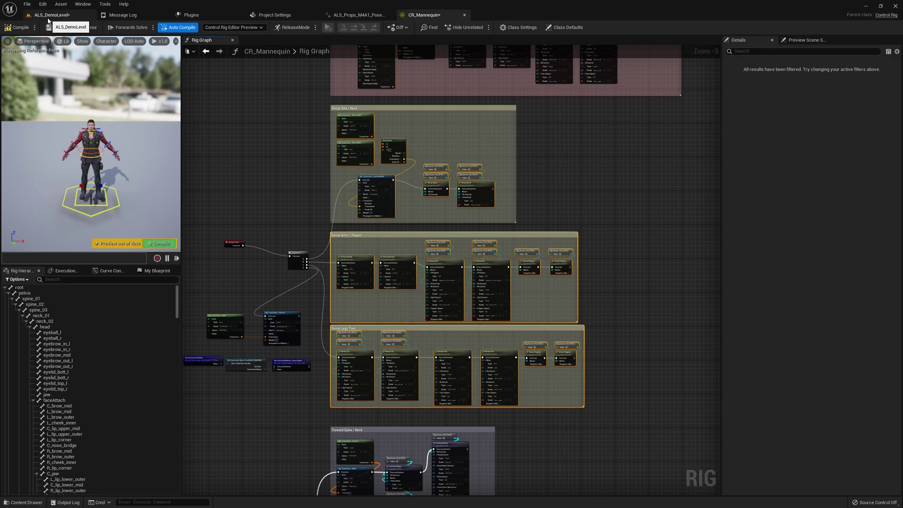
- Close the CR_Mannequin control rig and return to the ALS_DemoLevel level
left_click(383, 18)
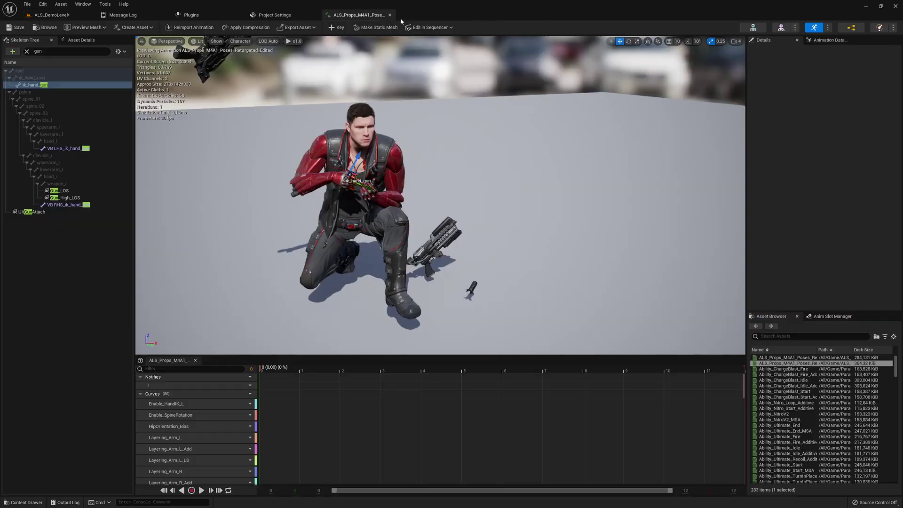
left_click(52, 15)
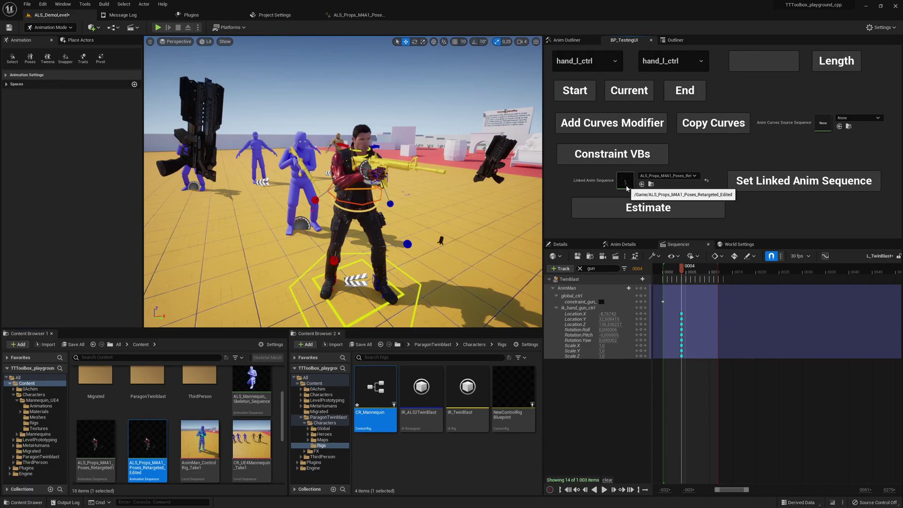
- Set ALS_Props_M4A1_Poses_Retargeted_Edited as the linked anim sequence, save the level sequence and refresh the pose at frame 4
left_click(776, 182)
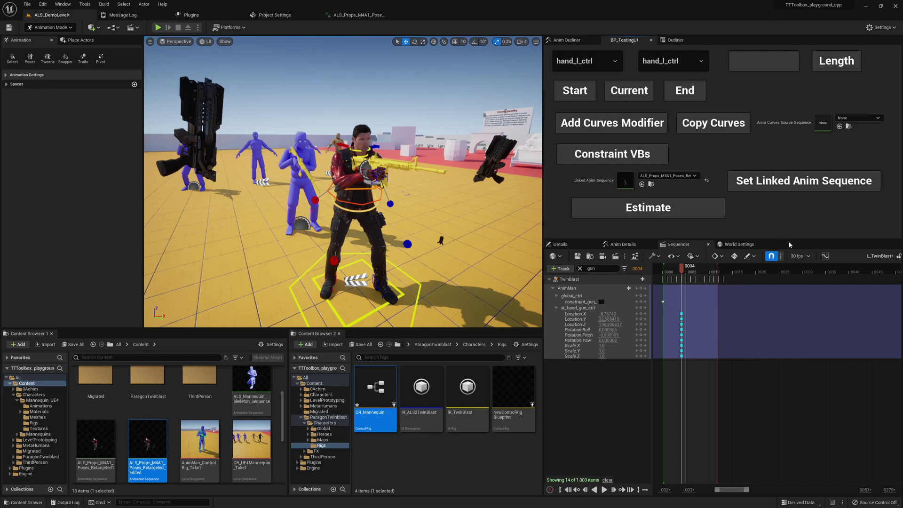
left_click(578, 256)
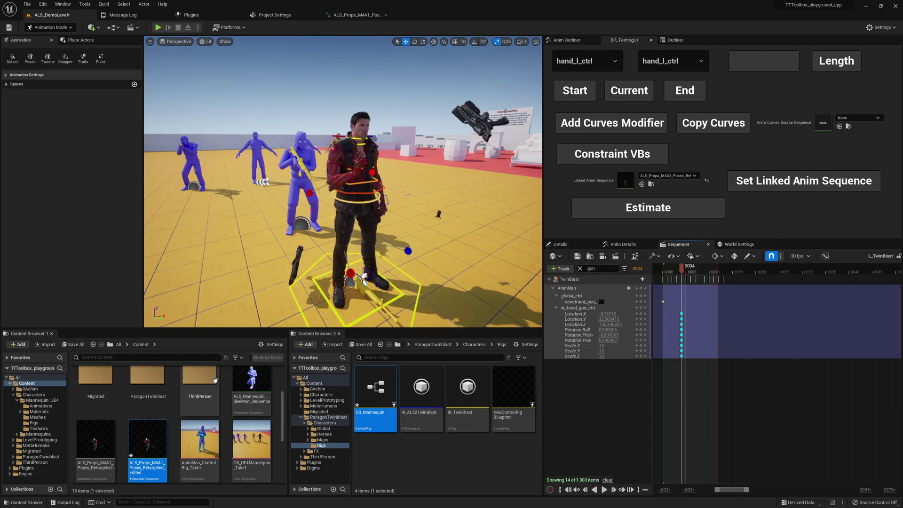
mouse_move(156, 451)
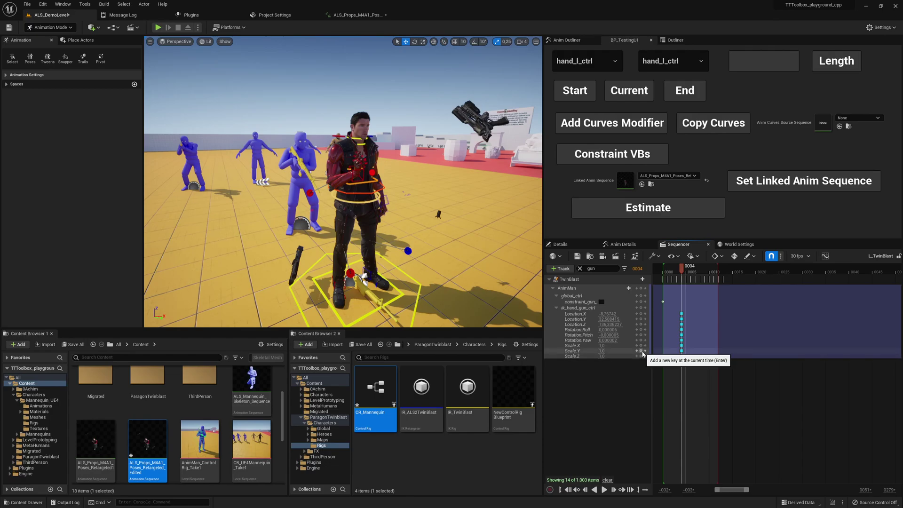
left_click(684, 279)
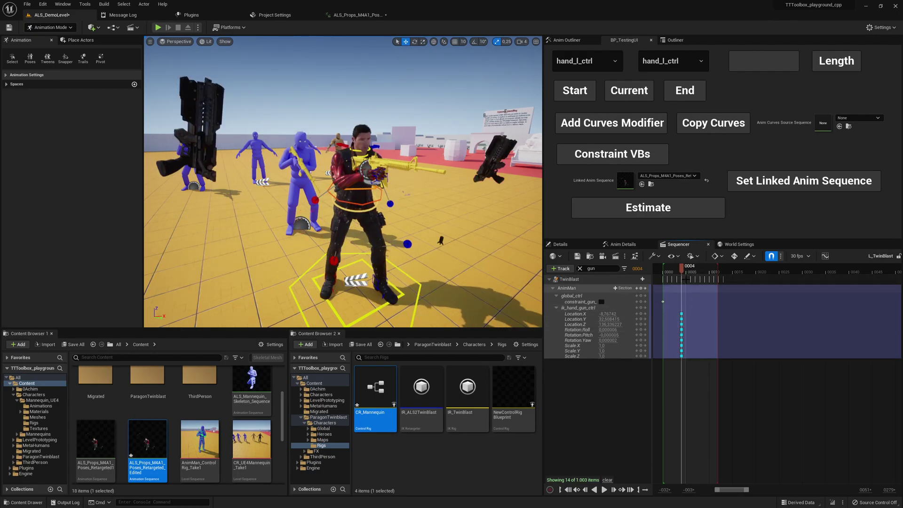
- Run Estimate to key ik_hand_gun_ctrl across the frames of the TwinBlast level sequence
left_click(691, 279)
left_click(681, 279)
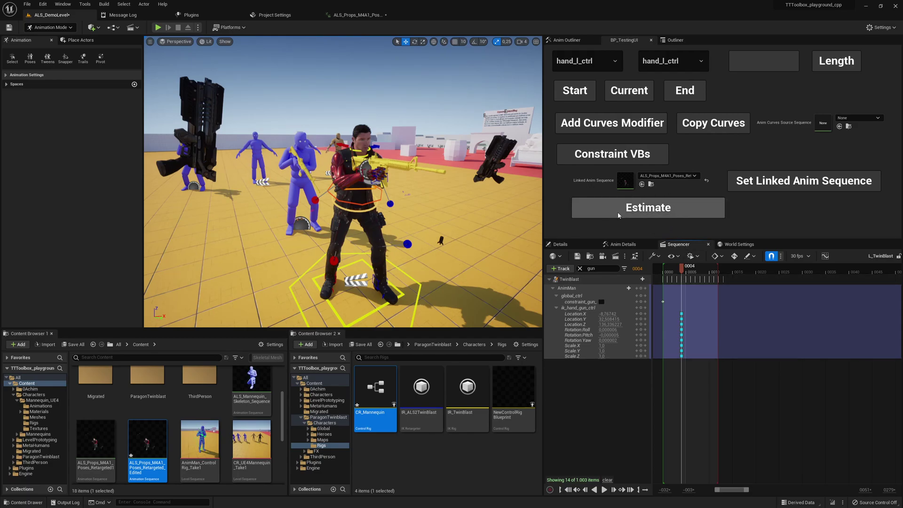
left_click(648, 210)
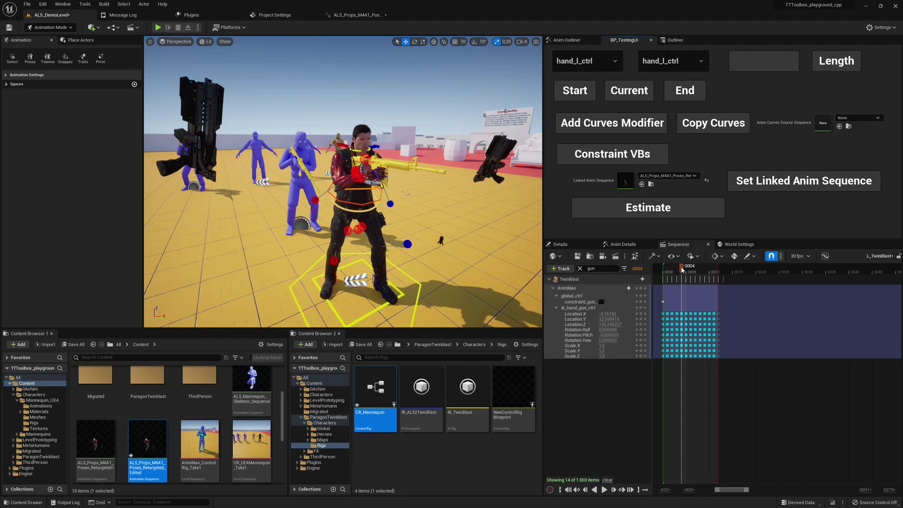
- Rotate ik_hand_gun_ctrl at frame 9 to tilt the held rifle down to a nearly horizontal position across the chest
left_click_drag(682, 269, 708, 271)
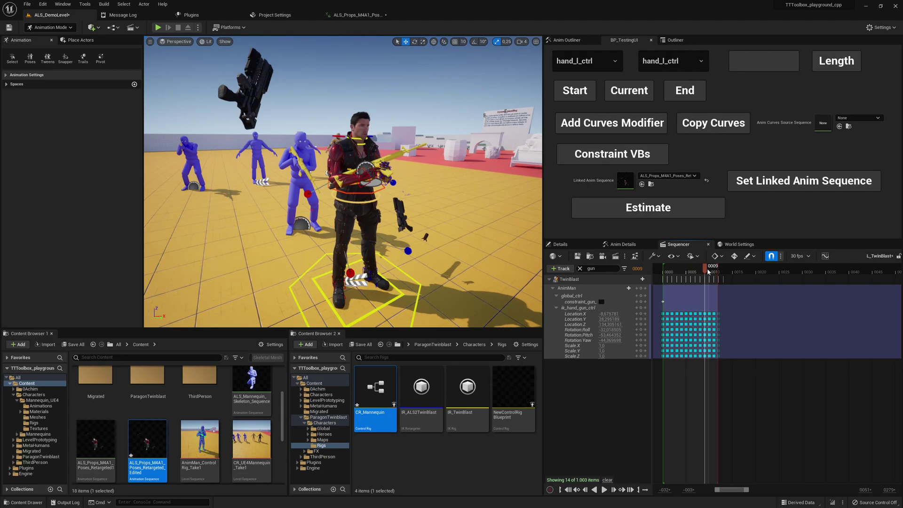
right_click_drag(343, 188, 358, 174)
left_click(581, 308)
key("e")
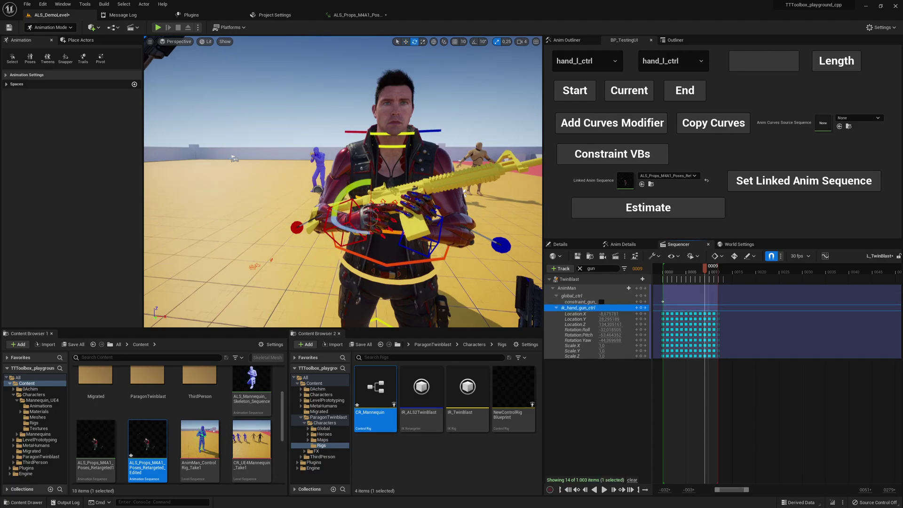
left_click_drag(360, 187, 373, 227)
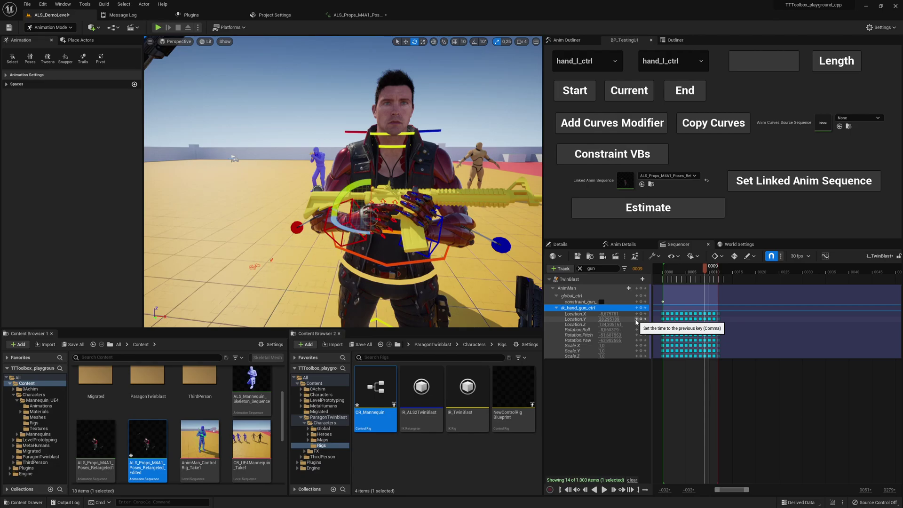
- Check TwinBlast's rifle aiming pose at frame 5 and save the level sequence
mouse_move(704, 269)
left_mouse_down()
mouse_move(678, 271)
mouse_move(706, 271)
mouse_move(687, 270)
left_mouse_up()
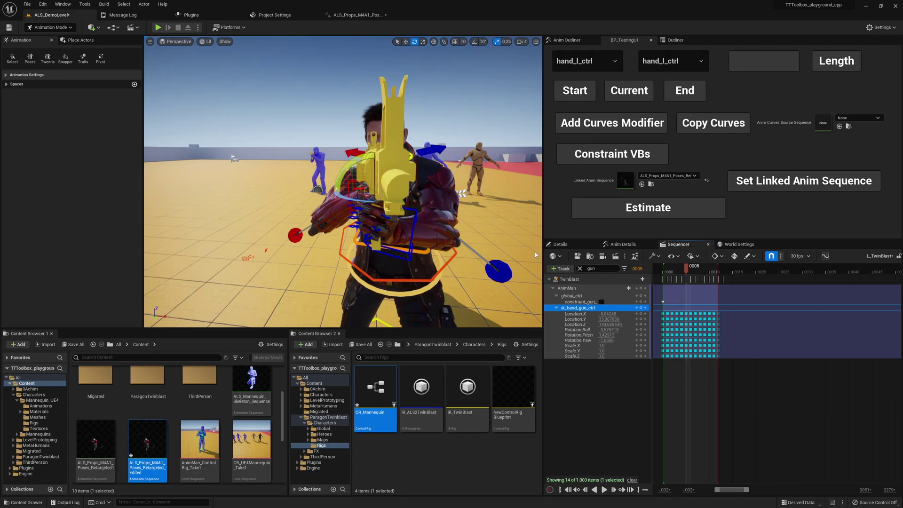
right_click_drag(519, 250, 441, 230)
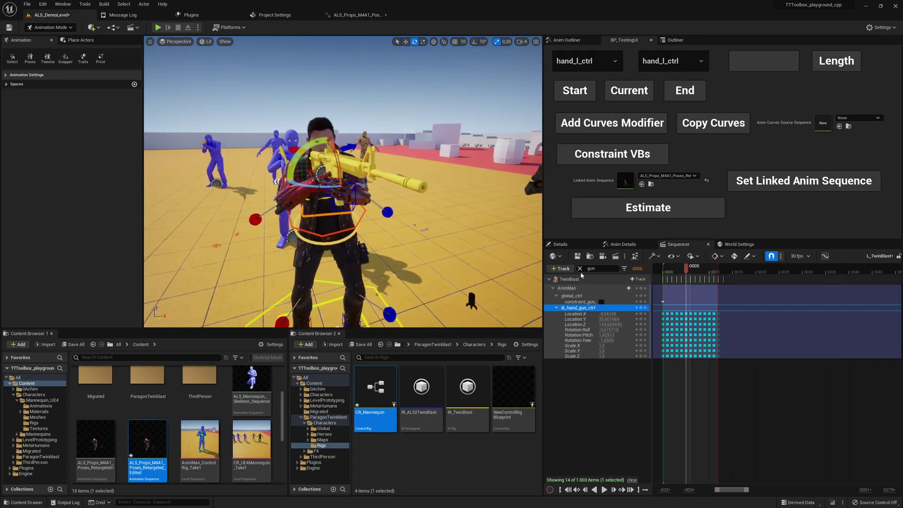
left_click(578, 256)
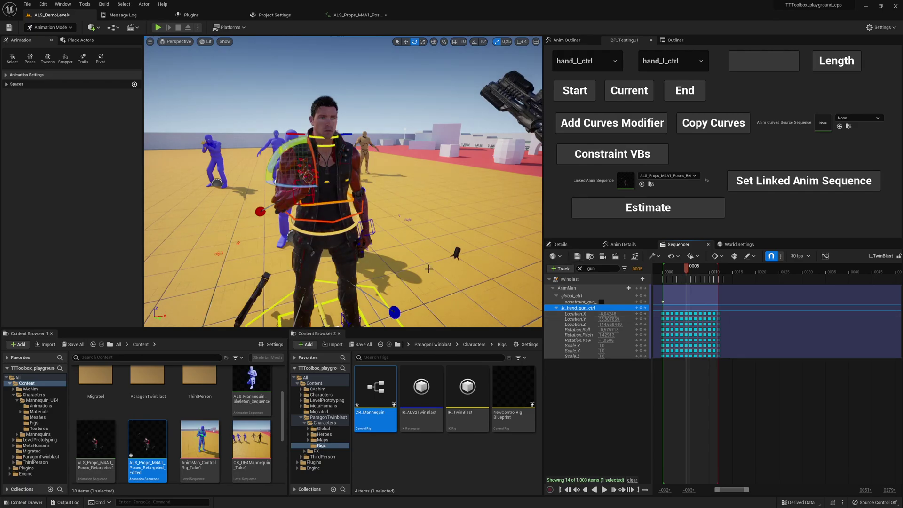
- Switch to the ALS_Props_M4A1_Poses_Retargeted_Edited animation and draw all bones of the hierarchy in its preview
left_click(356, 15)
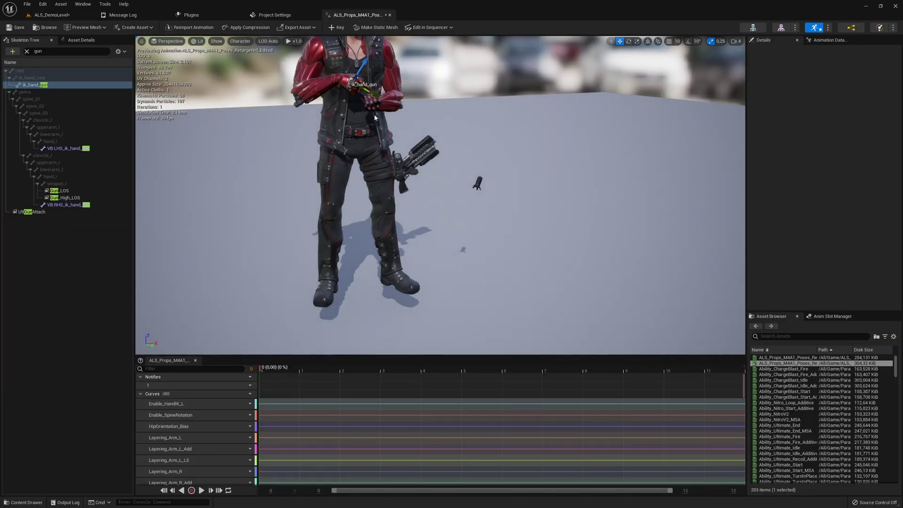
right_click_drag(380, 127, 376, 94)
key("f")
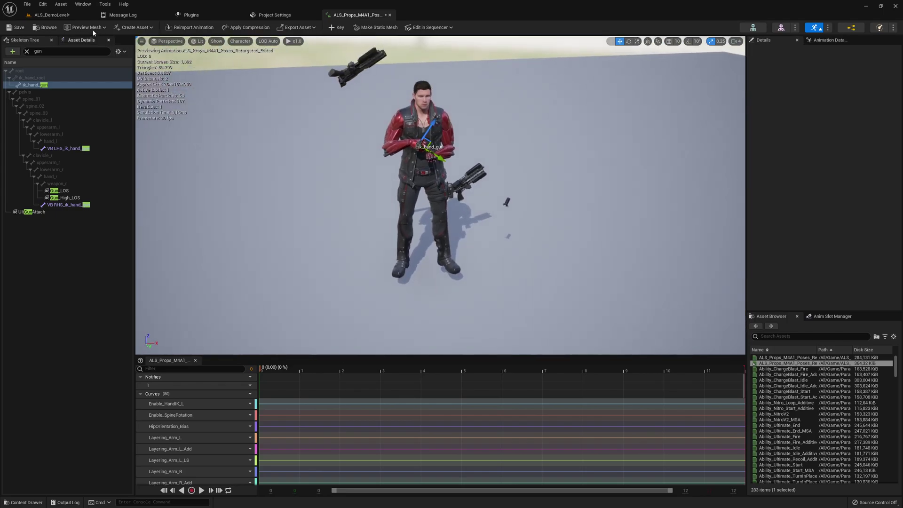
left_click(240, 40)
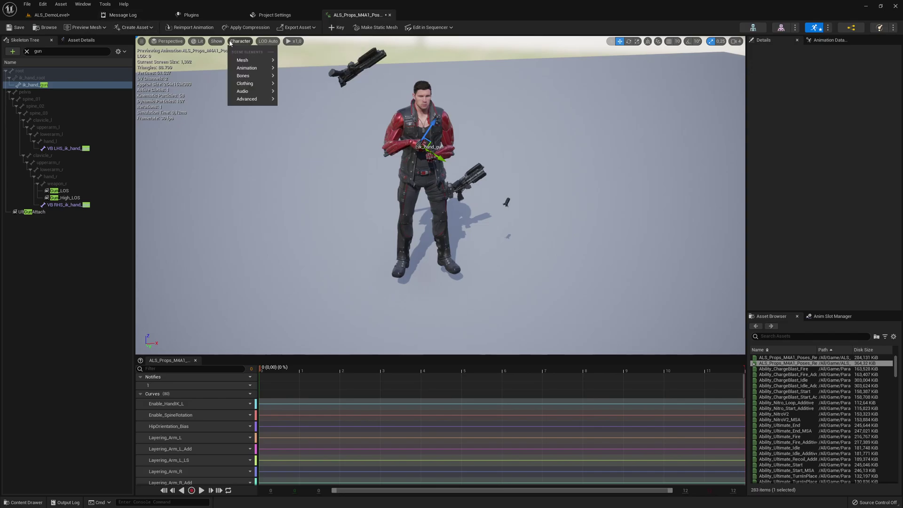
mouse_move(249, 75)
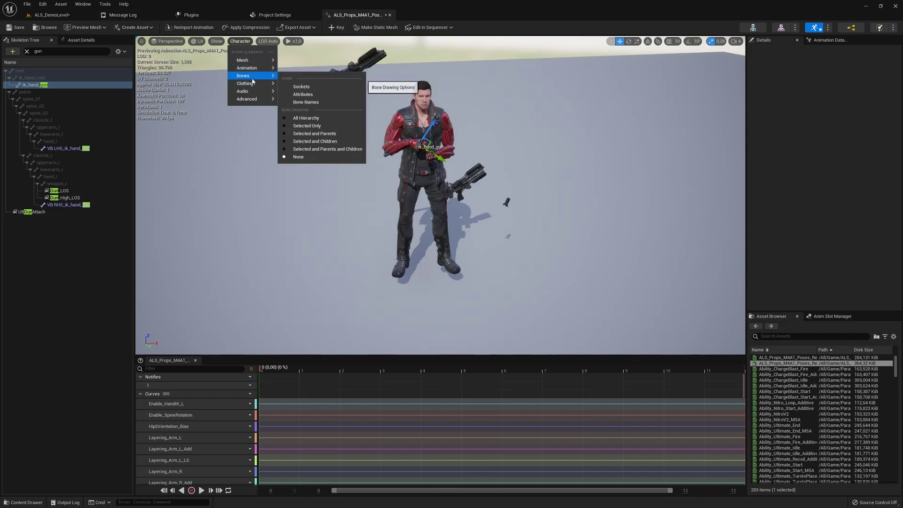
left_click(310, 118)
- Examine the hand and virtual gun bones on TwinBlast's skeleton from several sides, then return to ALS_DemoLevel
right_click_drag(361, 139, 411, 155)
left_click(397, 143)
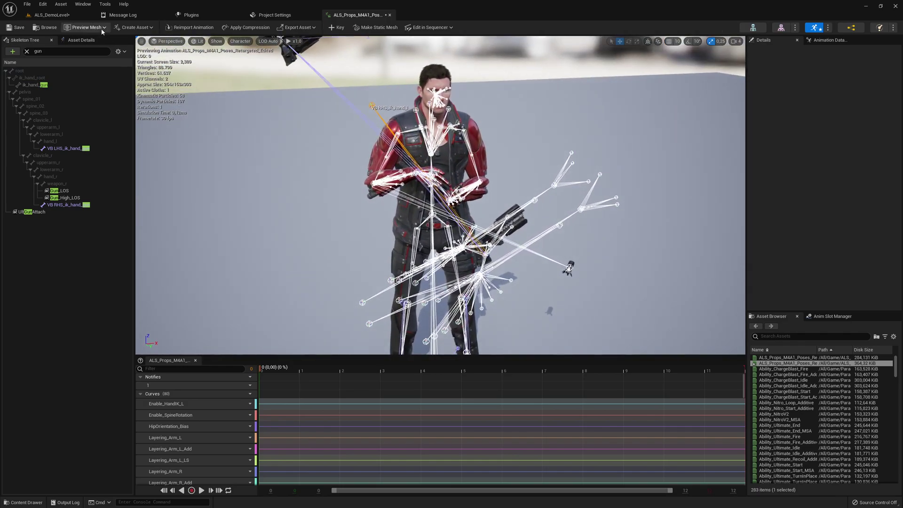
left_click(66, 15)
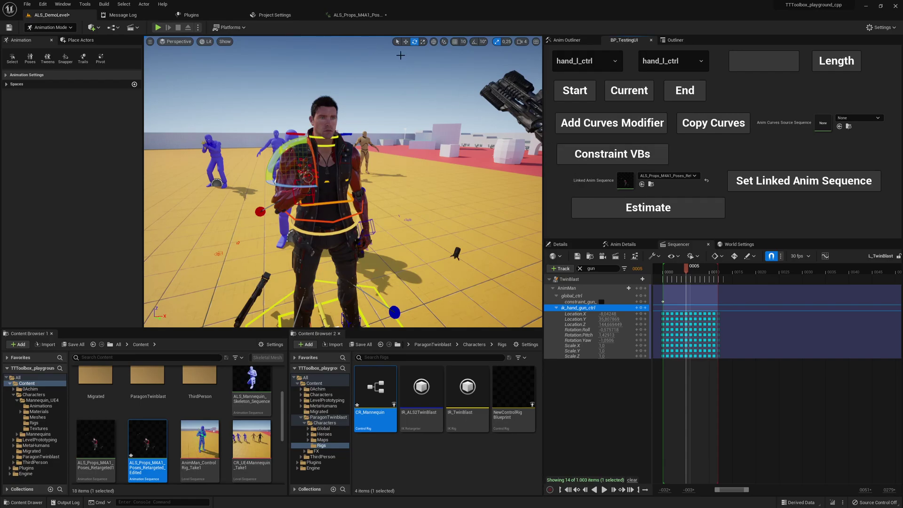
left_click(357, 14)
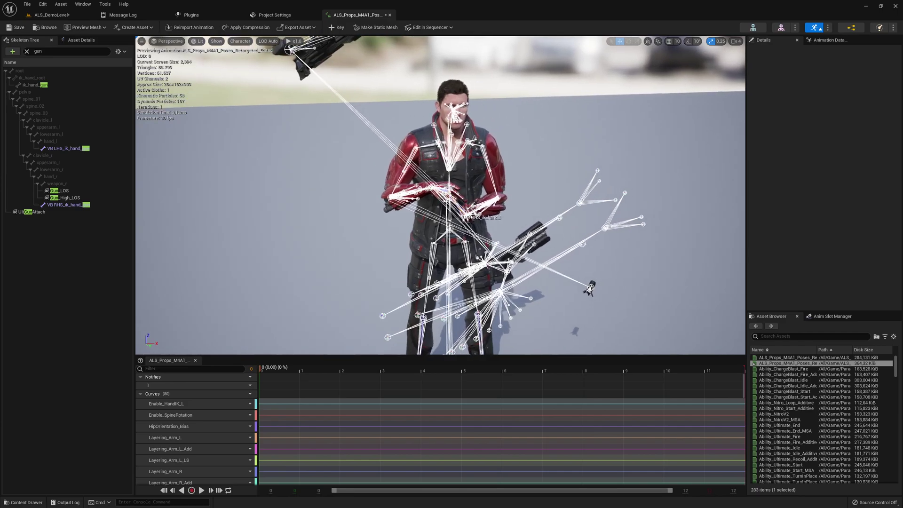
left_click_drag(440, 195, 386, 193)
left_click_drag(262, 162, 262, 155)
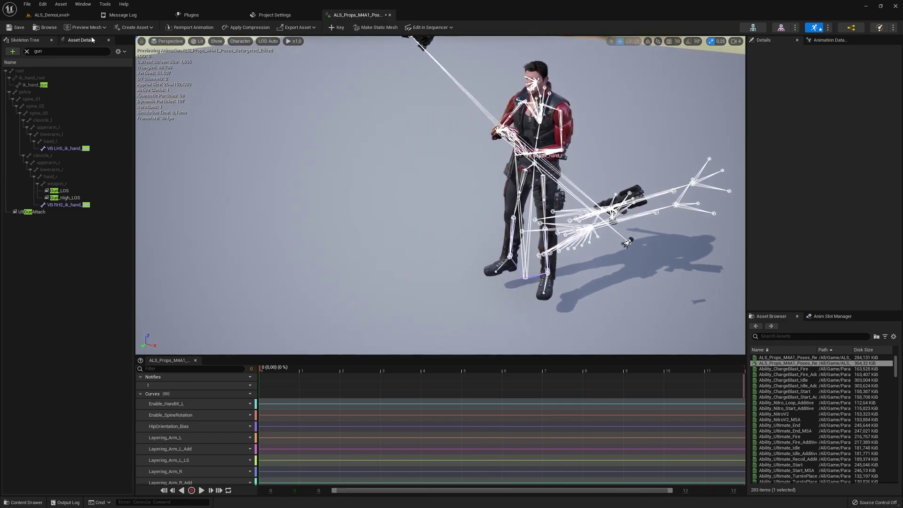
left_click(52, 15)
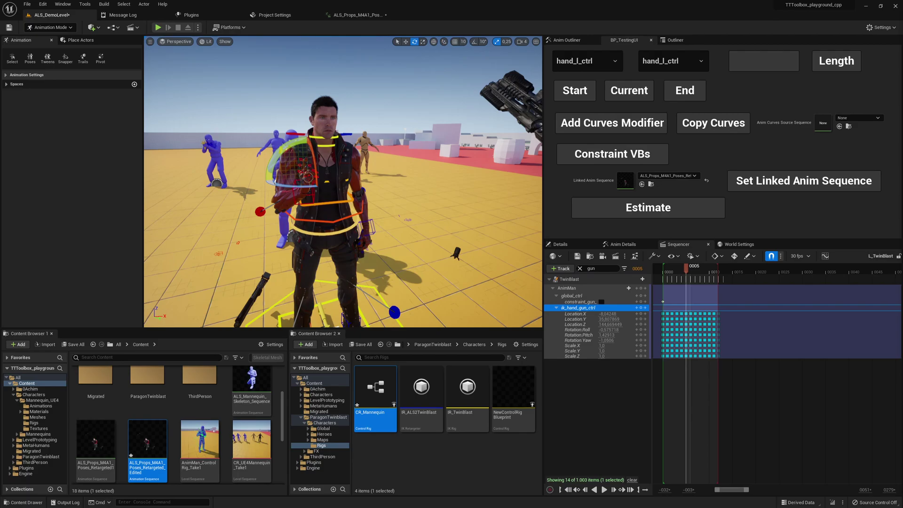
- Switch to Visual Studio and review the function implementations in the TTSequencerBlueprintFunctionLibrary source file through to its end
key("alt+Tab")
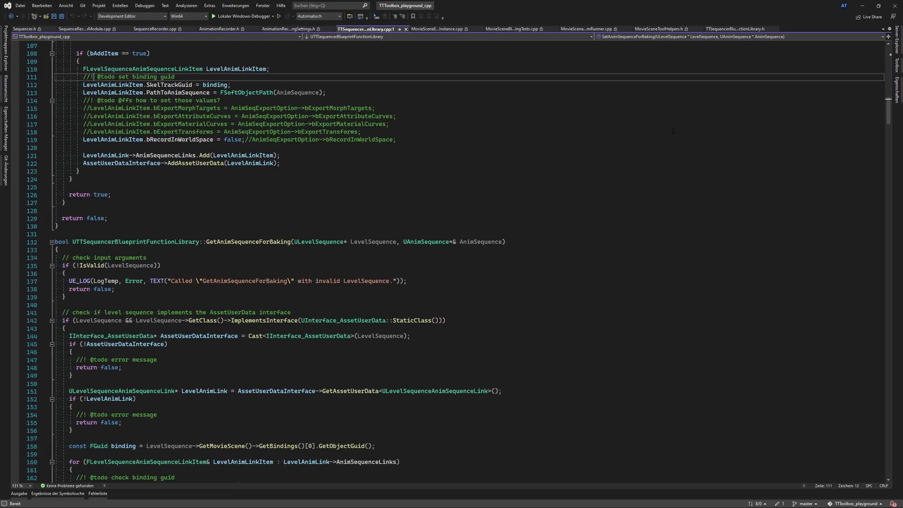
scroll(393, 209, "down", 4)
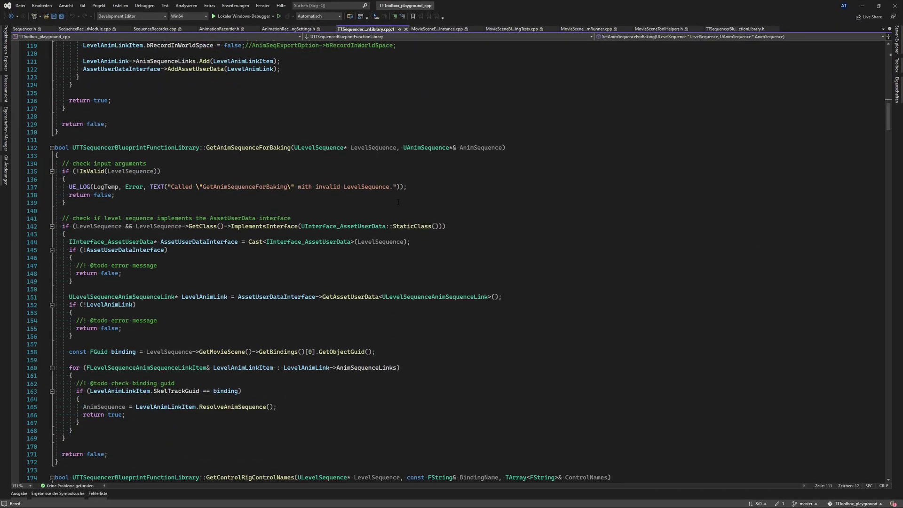
scroll(398, 202, "down", 20)
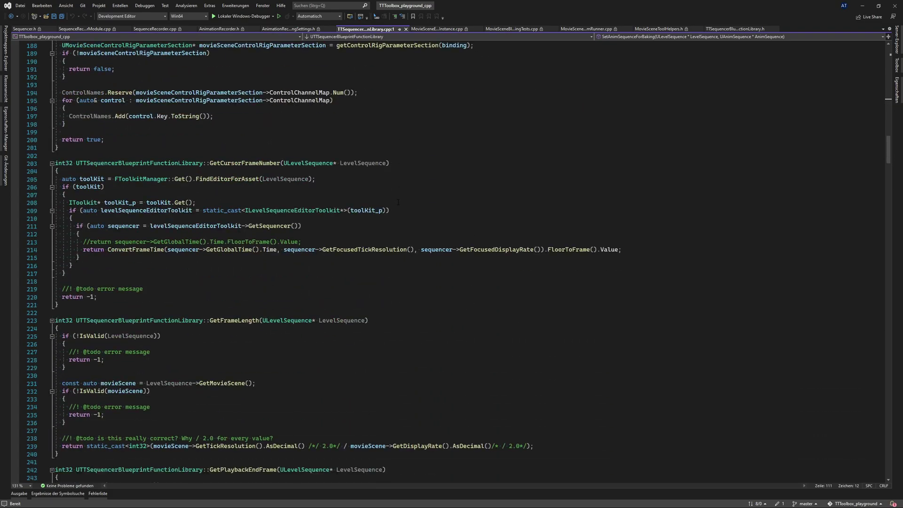
scroll(398, 203, "down", 20)
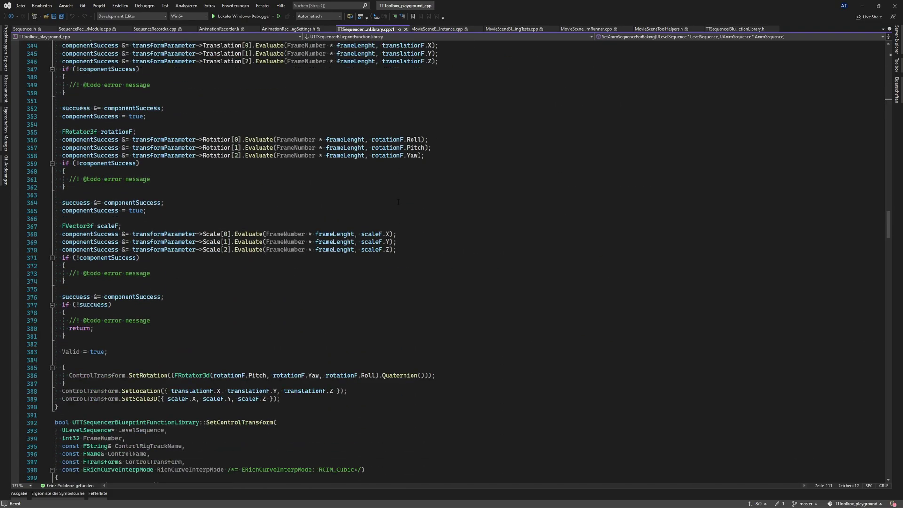
scroll(398, 203, "down", 20)
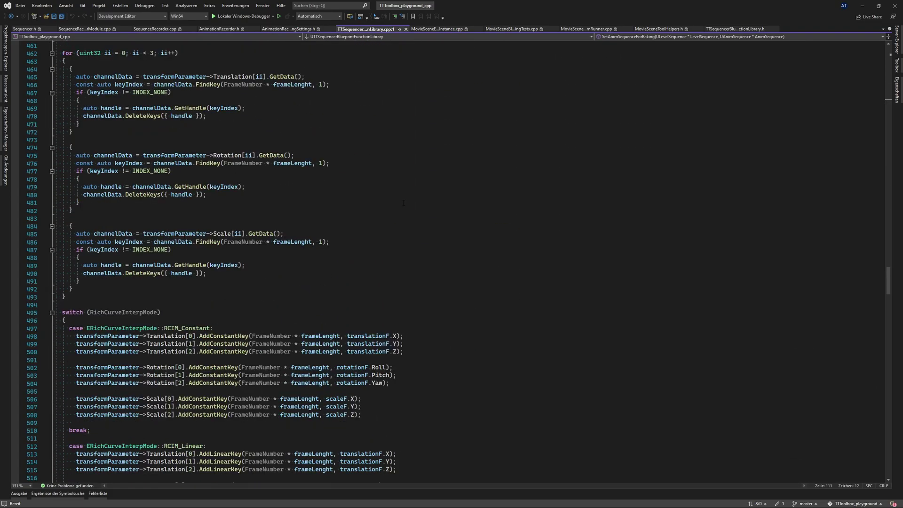
scroll(415, 206, "down", 20)
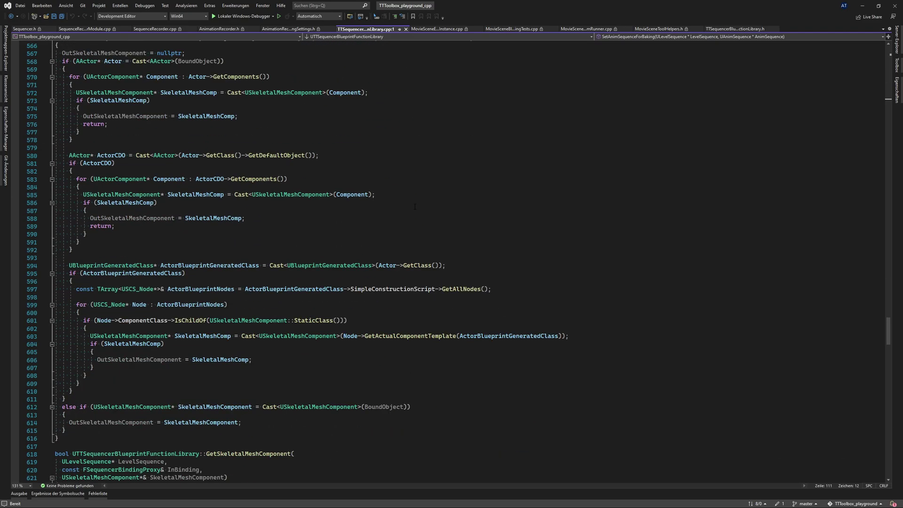
scroll(415, 206, "down", 20)
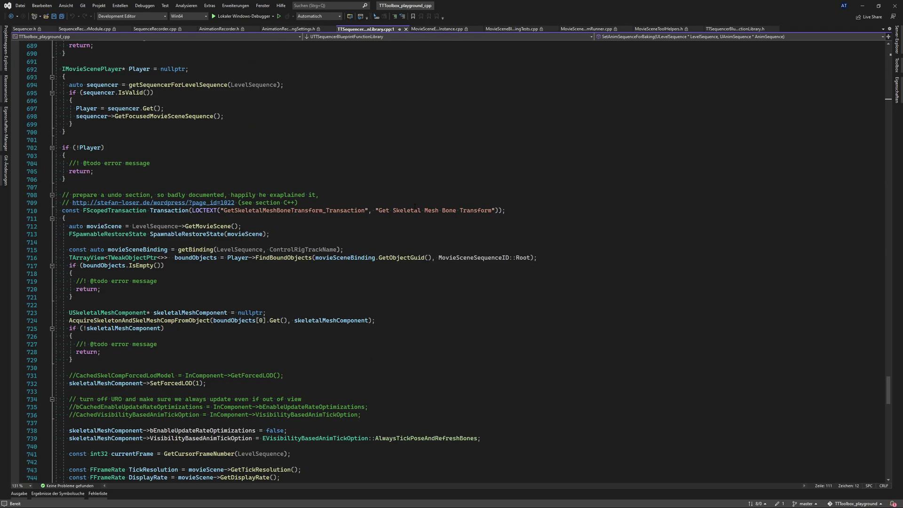
scroll(415, 206, "down", 20)
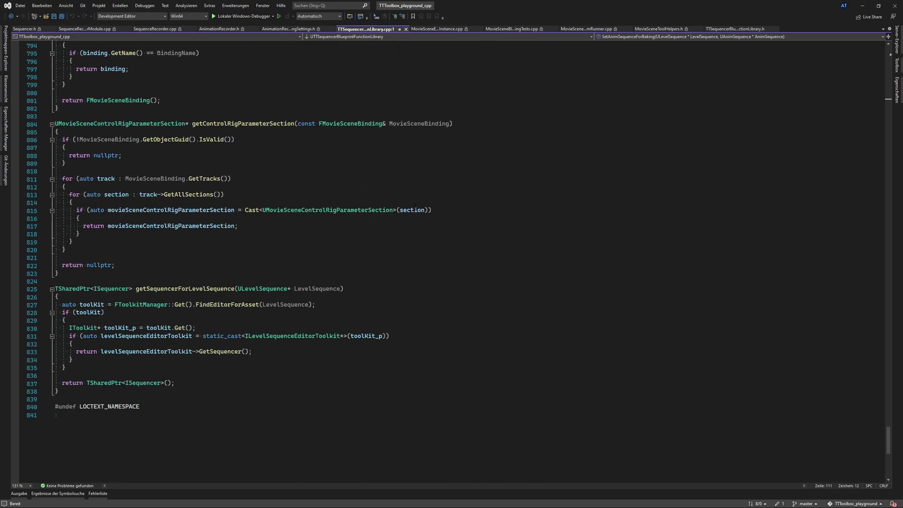
left_click(415, 206)
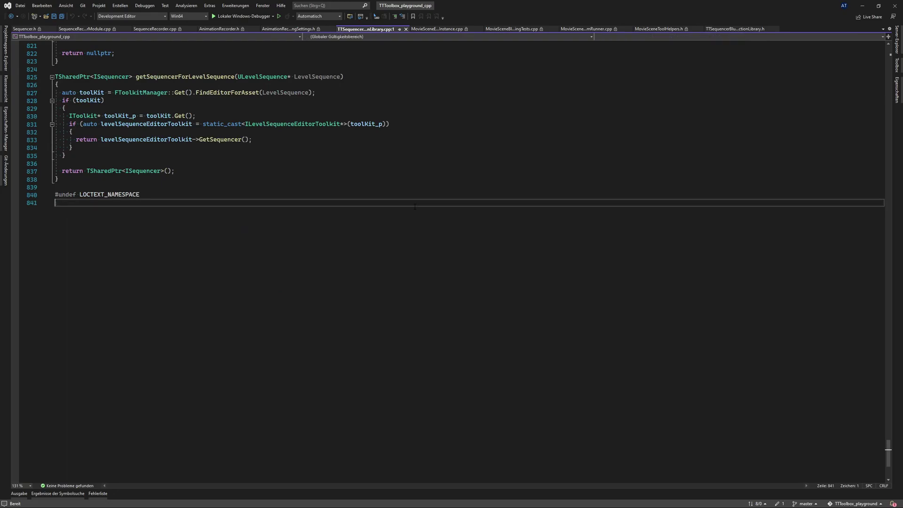
- Open the matching header and examine its declarations from SetAnimSequenceForBaking and GetAnimSequenceForBaking to GetControlRigControlNames, GetCursorFrameNumber and GetFrameLength
key("ctrl+k")
key("ctrl+o")
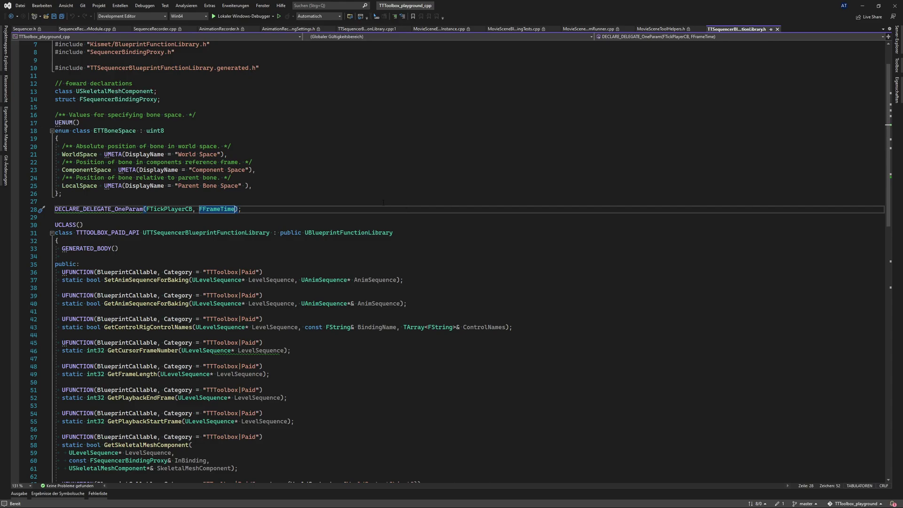
scroll(387, 202, "down", 5)
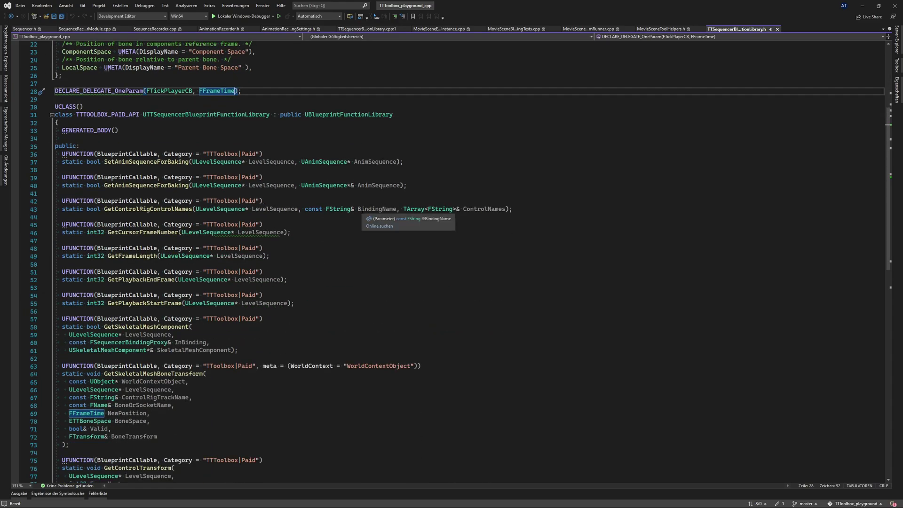
left_click(115, 162)
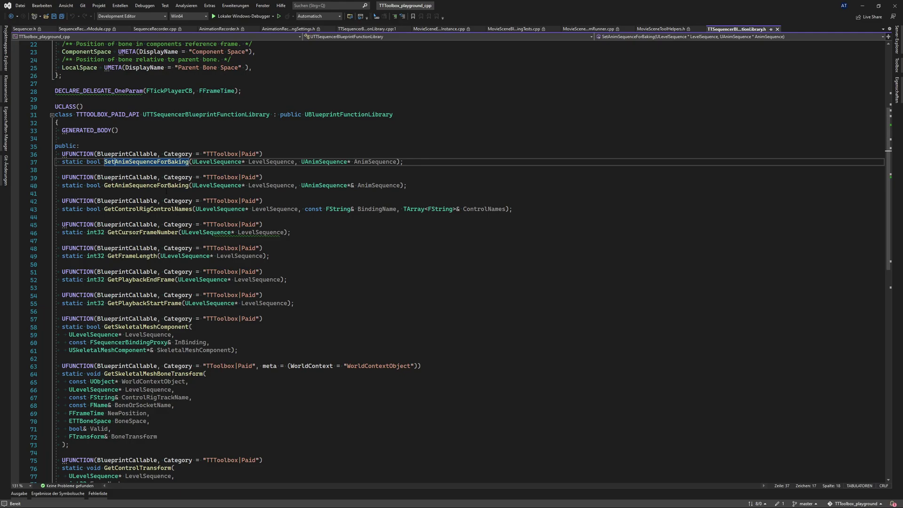
left_click(160, 185)
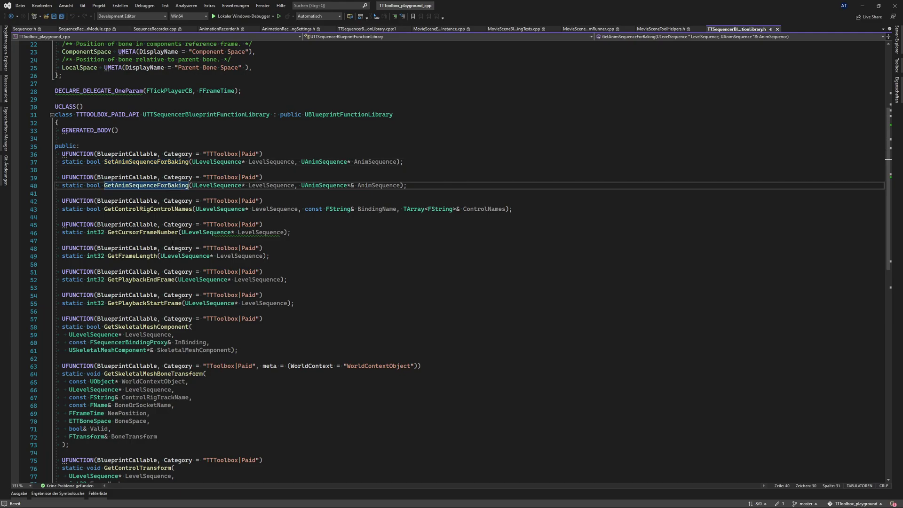
left_click(157, 209)
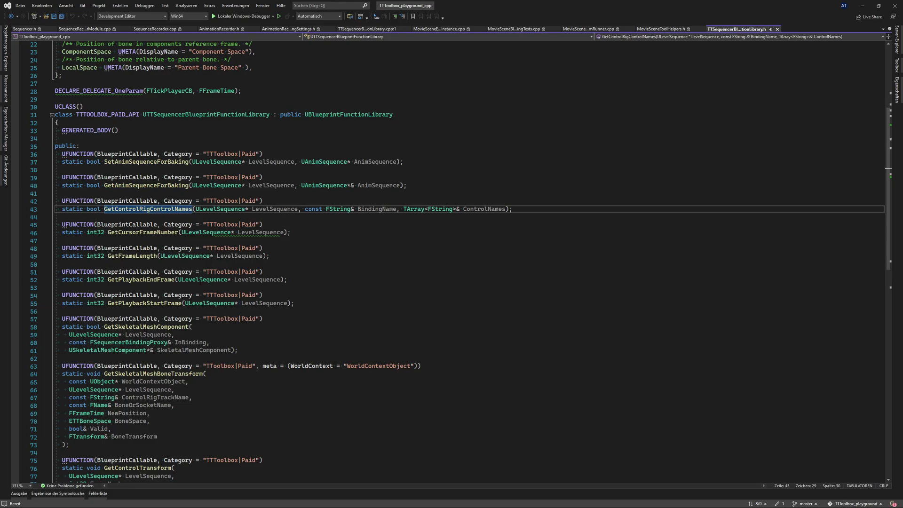
mouse_move(201, 282)
left_click(160, 233)
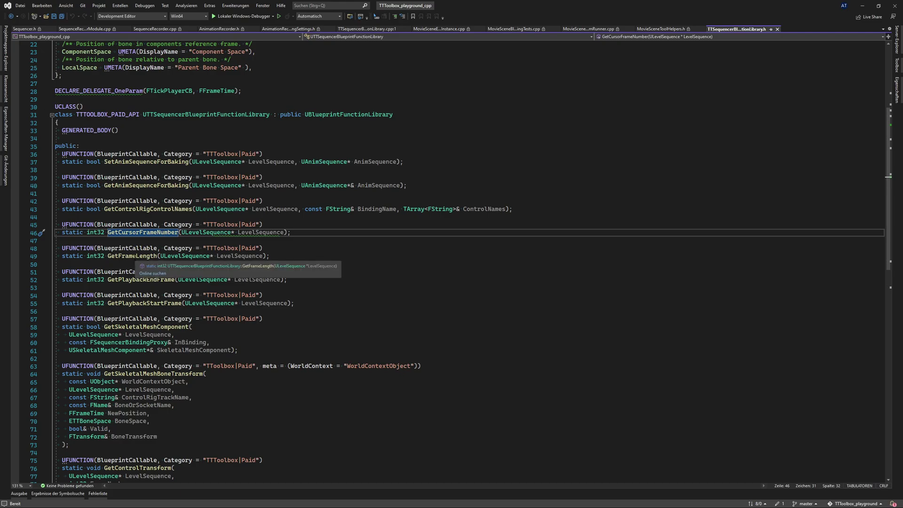
left_click(134, 256)
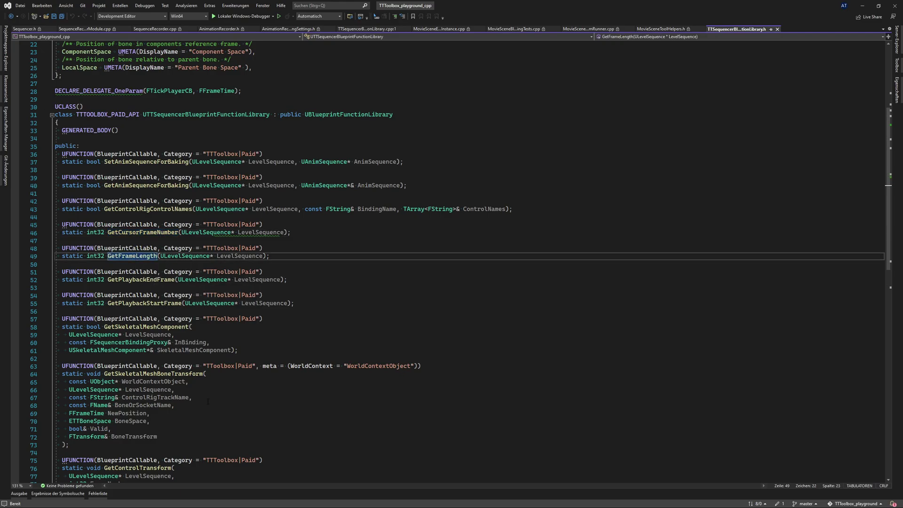
- Review the remaining header declarations, highlight the UBlueprintFunctionLibrary base class, and return to Unreal Editor
scroll(222, 382, "down", 9)
scroll(222, 382, "up", 12)
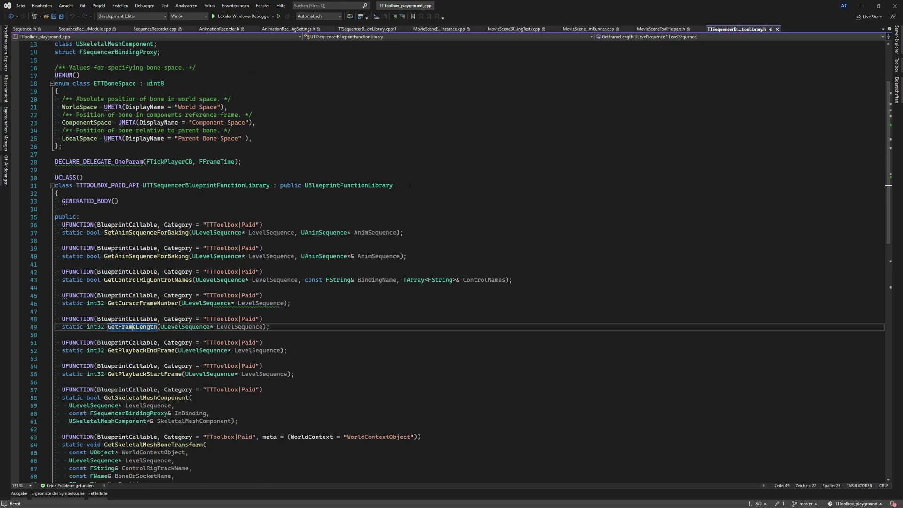
left_click_drag(393, 186, 307, 185)
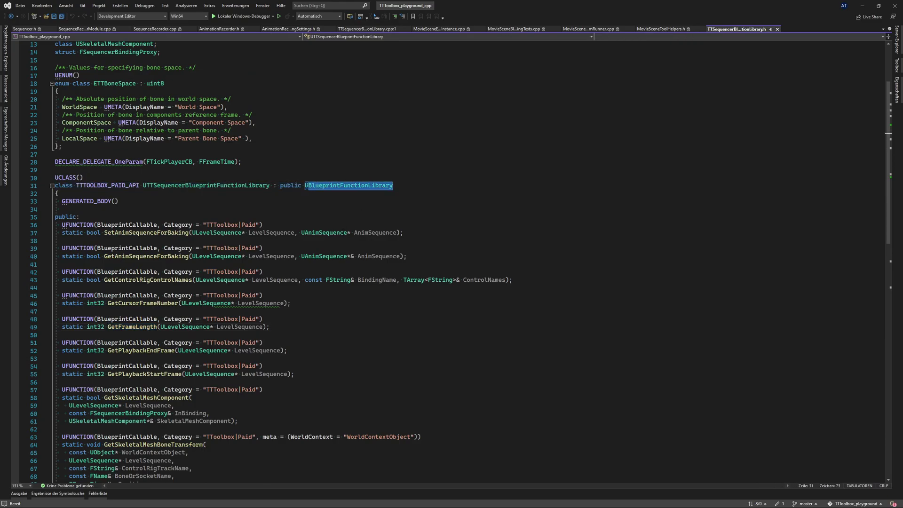
scroll(306, 253, "up", 2)
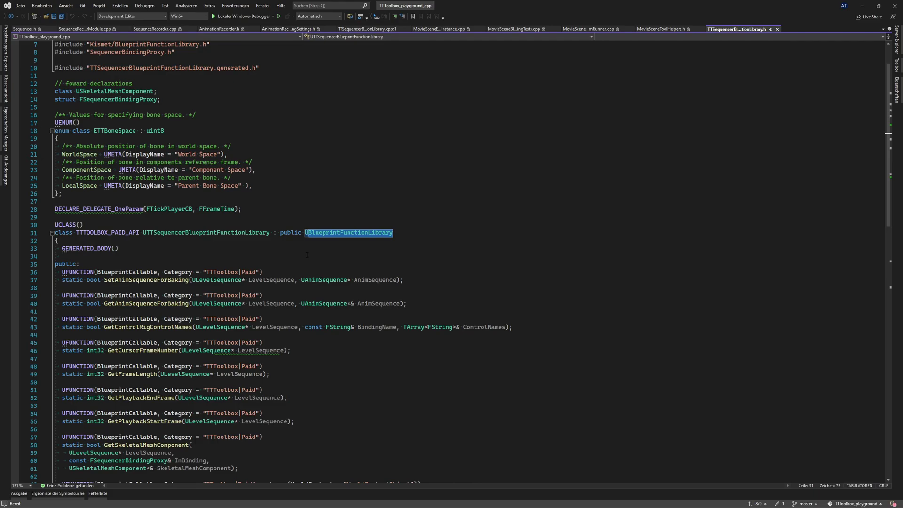
left_click(863, 6)
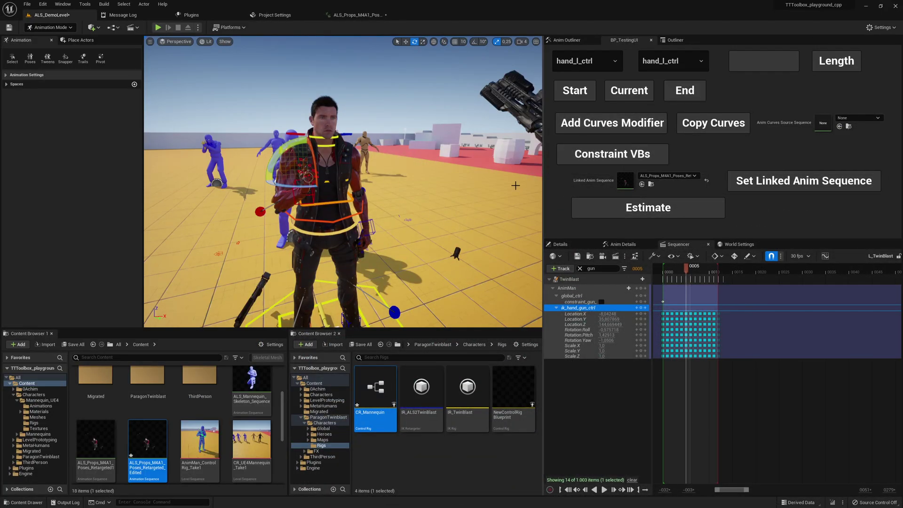